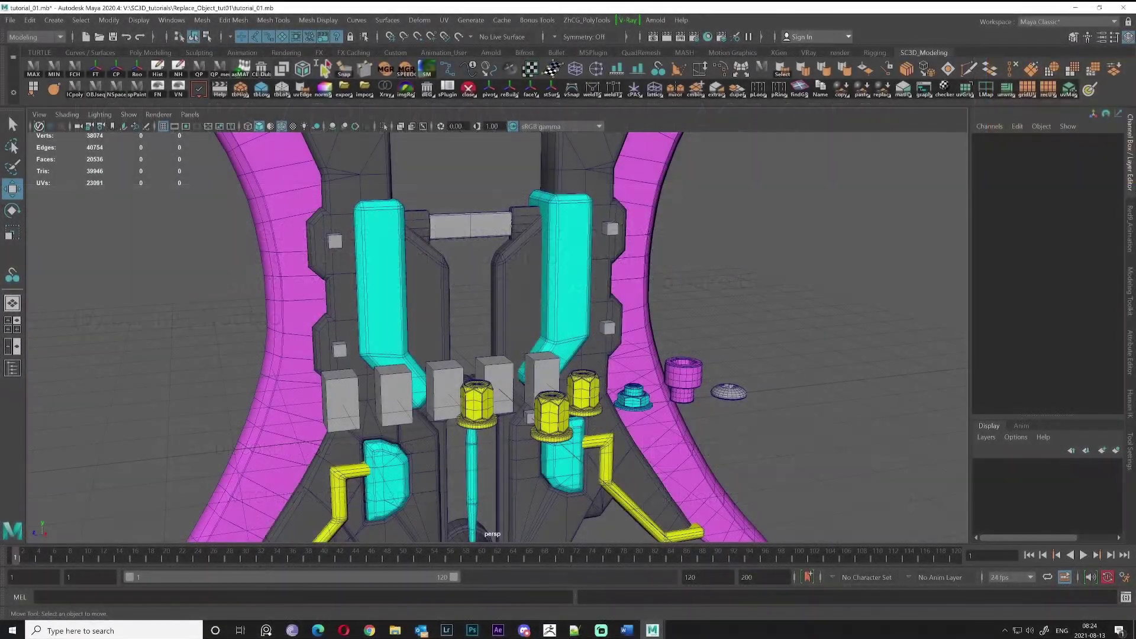
{"action": "left_click", "coordinate": [105, 20]}
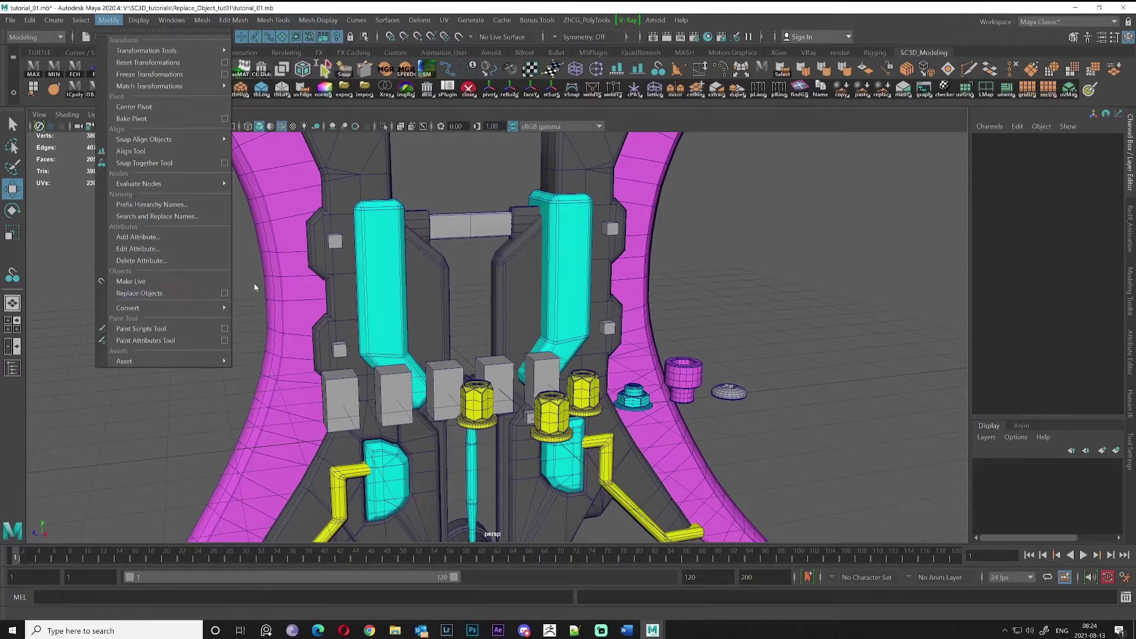
{"action": "left_click", "coordinate": [261, 268]}
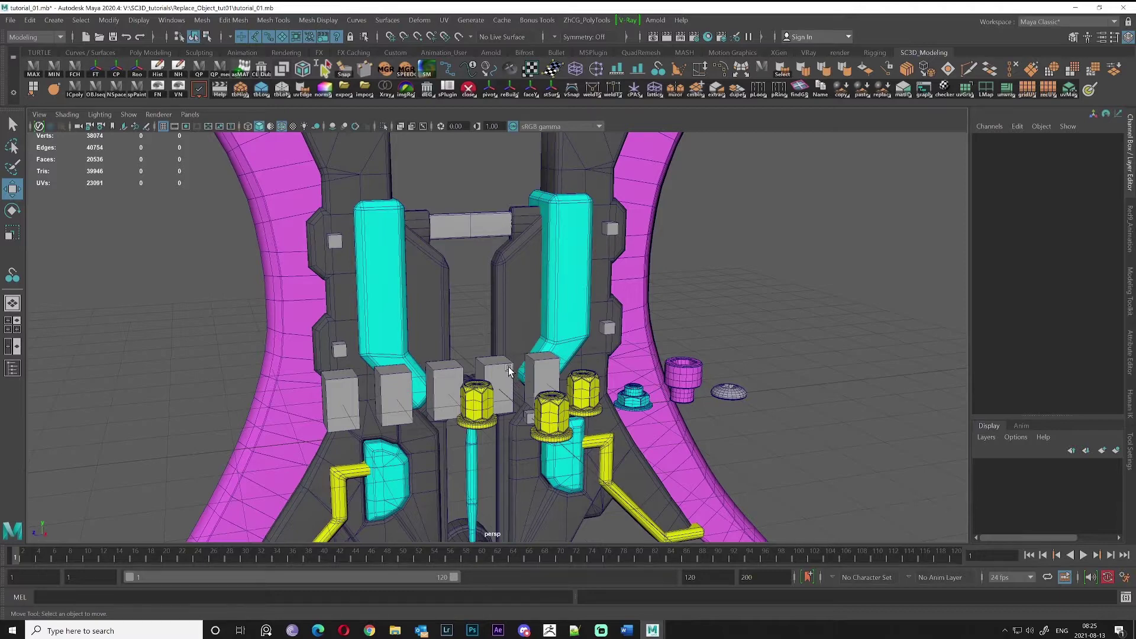
Step: Move the small grey cube out from between the yellow bolts to X 0.87, Z -1.583
{"action": "mouse_move", "coordinate": [544, 374]}
{"action": "left_mouse_down", "text": "alt"}
{"action": "mouse_move", "coordinate": [571, 401]}
{"action": "mouse_move", "coordinate": [536, 385]}
{"action": "left_mouse_up", "text": "alt"}
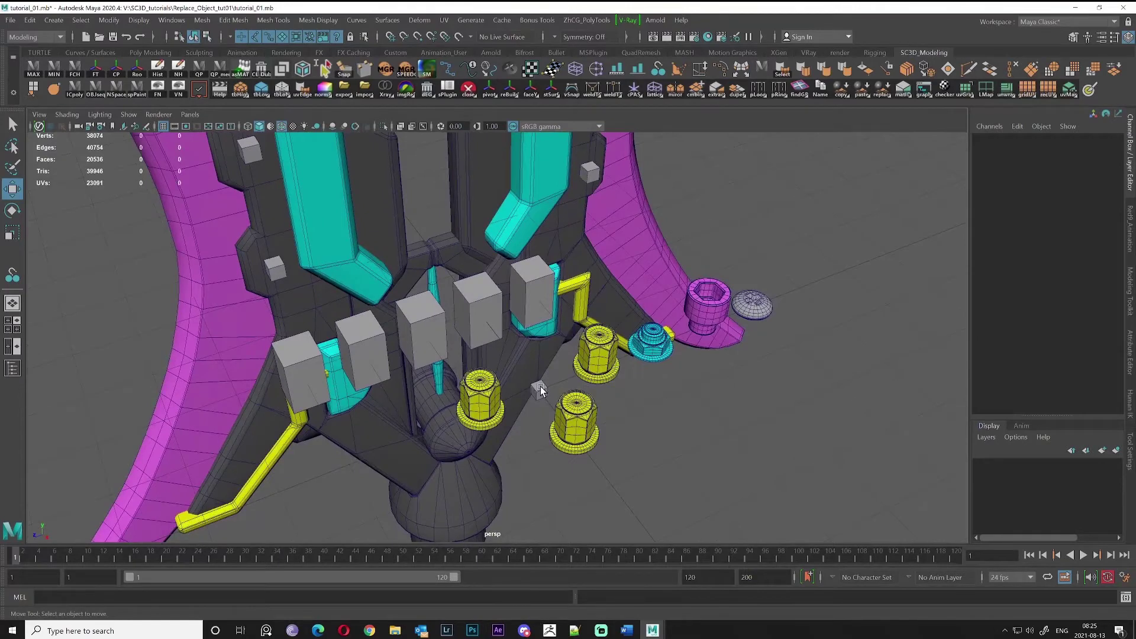
{"action": "left_click", "coordinate": [540, 388]}
{"action": "right_click_drag", "start_coordinate": [610, 390], "coordinate": [660, 431], "text": "alt"}
{"action": "left_click_drag", "start_coordinate": [535, 445], "coordinate": [638, 432]}
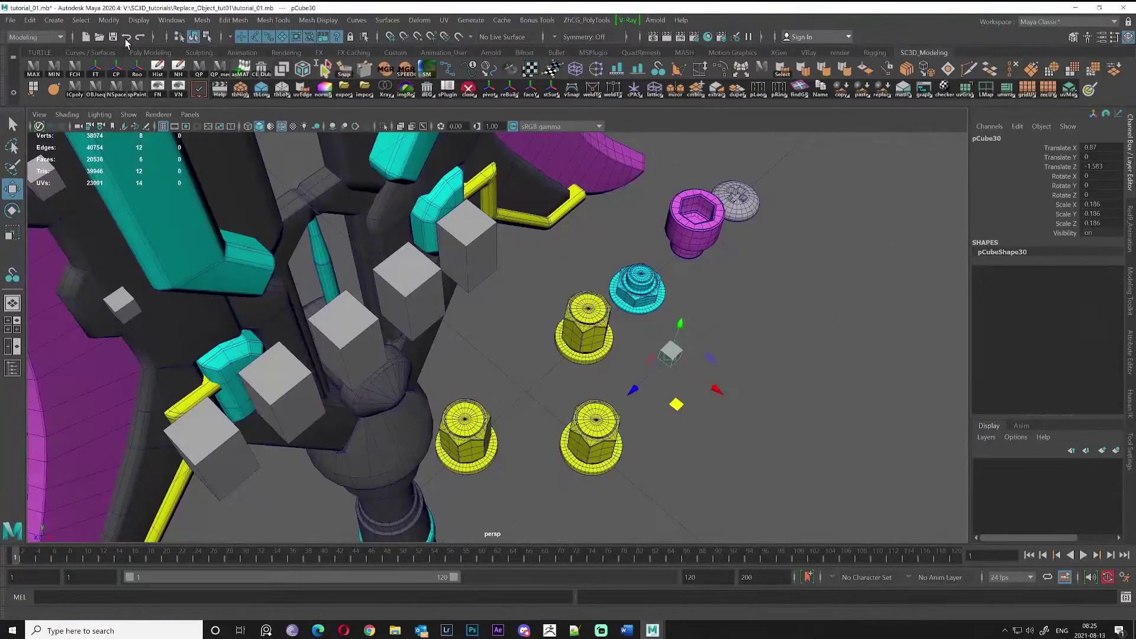
Step: Create a default polygon cube at the origin and highlight its Translate X, Y and Z channels
{"action": "left_click", "coordinate": [54, 21]}
{"action": "mouse_move", "coordinate": [89, 62]}
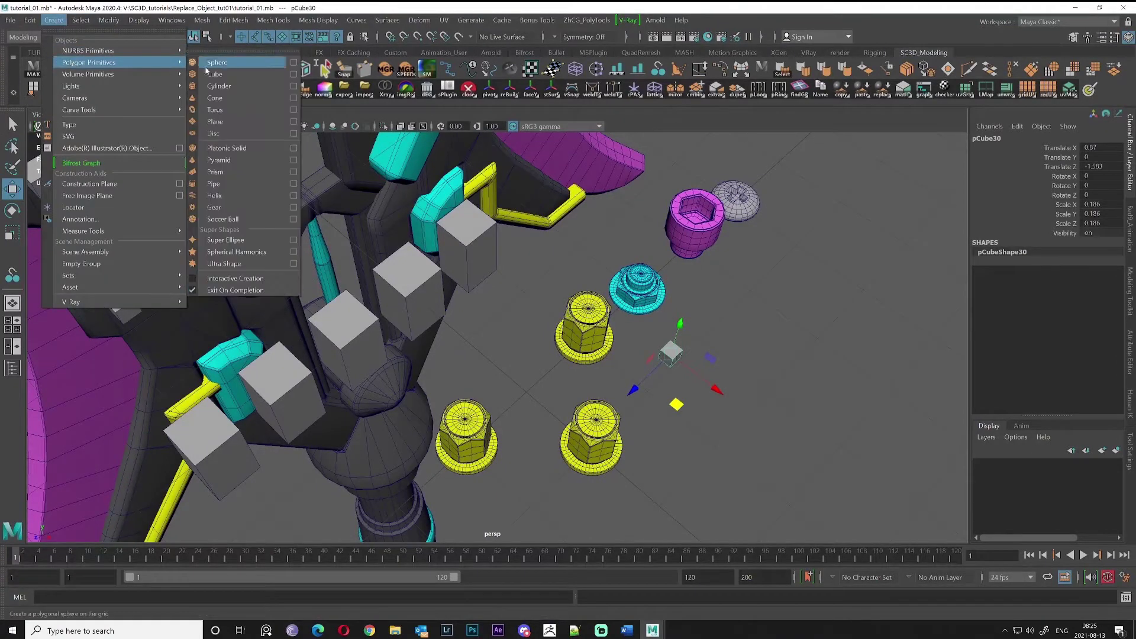
{"action": "left_click", "coordinate": [240, 79]}
{"action": "left_click_drag", "start_coordinate": [514, 381], "coordinate": [506, 375], "text": "alt"}
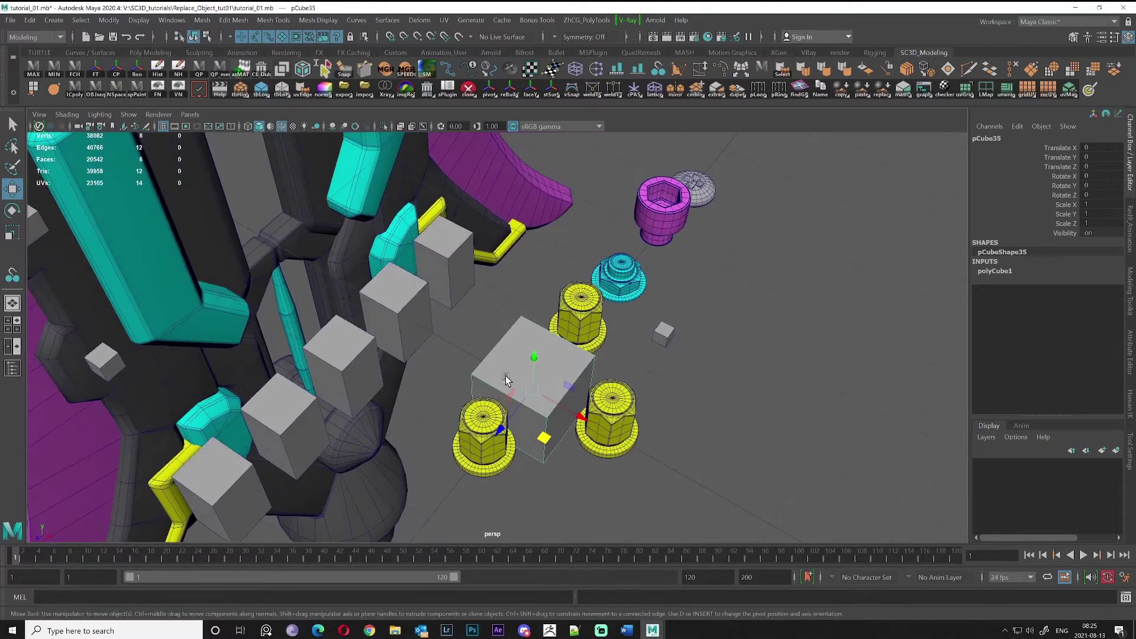
{"action": "left_click_drag", "start_coordinate": [1063, 147], "coordinate": [1059, 167]}
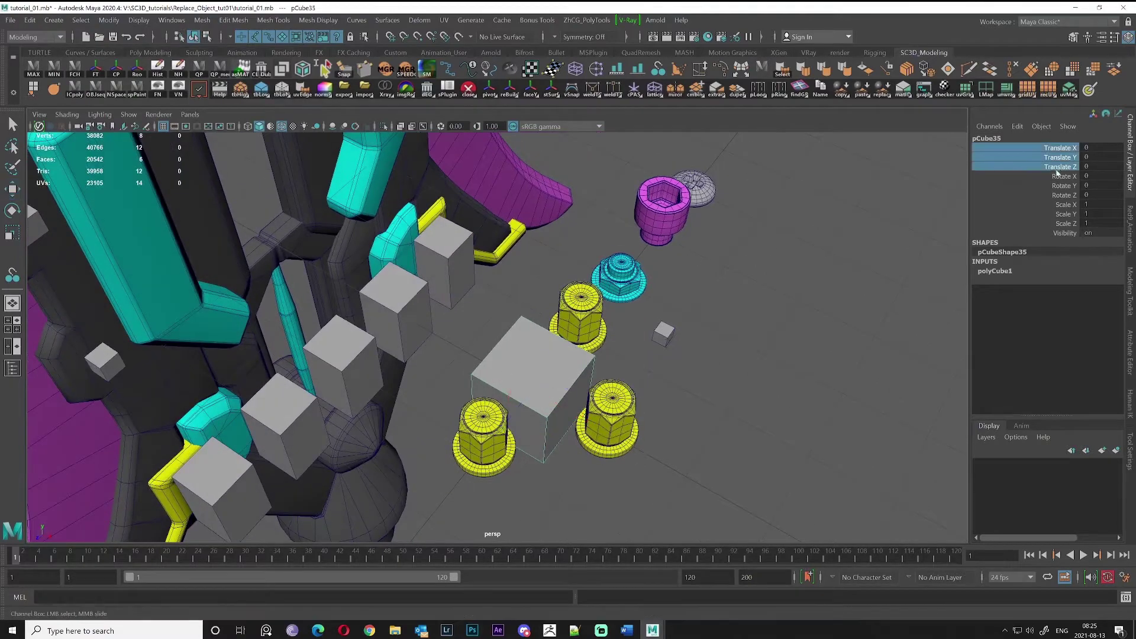
{"action": "left_click_drag", "start_coordinate": [755, 264], "coordinate": [806, 272], "text": "alt"}
{"action": "left_click_drag", "start_coordinate": [492, 379], "coordinate": [516, 364], "text": "alt"}
Step: Delete the new large cube and move the small grey cube back to the centre between the yellow bolts
{"action": "key", "text": "q"}
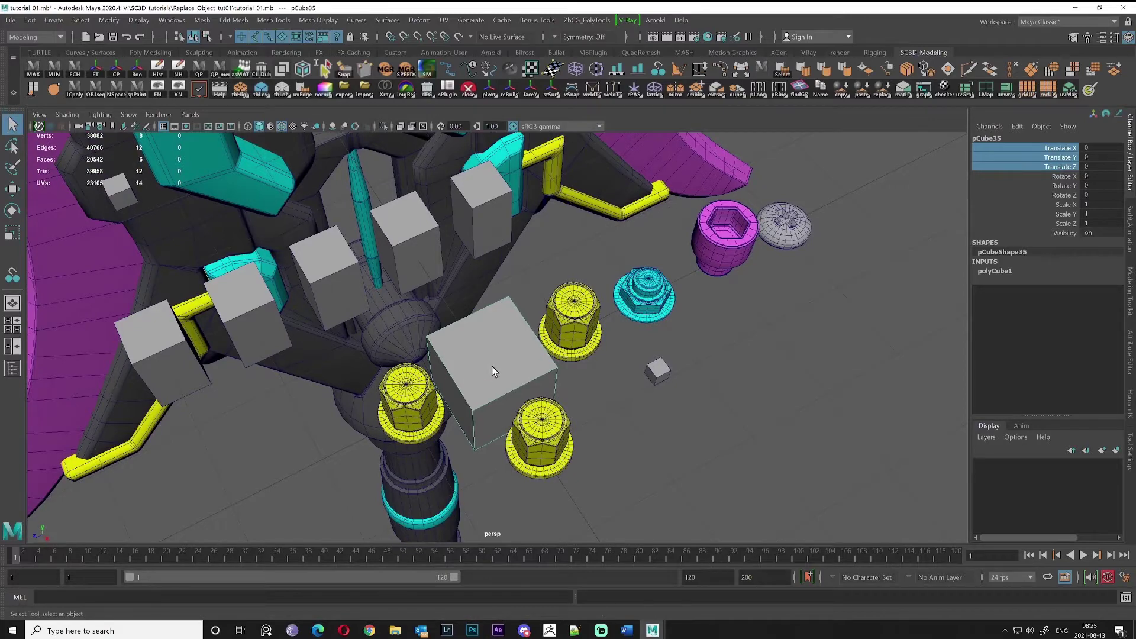
{"action": "key", "text": "Delete"}
{"action": "left_click", "coordinate": [648, 371]}
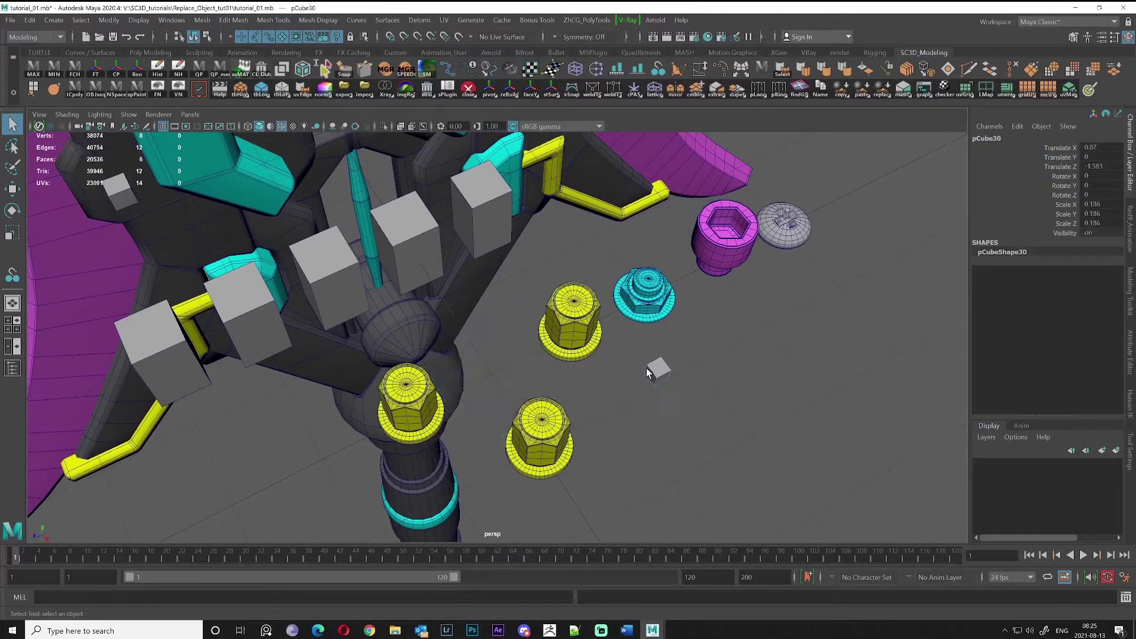
{"action": "key", "text": "w"}
{"action": "middle_click_drag", "start_coordinate": [640, 395], "coordinate": [509, 375]}
{"action": "left_click_drag", "start_coordinate": [504, 368], "coordinate": [583, 338], "text": "alt"}
Step: Select the end cube of the grey row nearest the bolts together with the yellow bolt beside the cyan one
{"action": "key", "text": "q"}
{"action": "left_click", "coordinate": [538, 226]}
{"action": "left_click", "coordinate": [601, 327]}
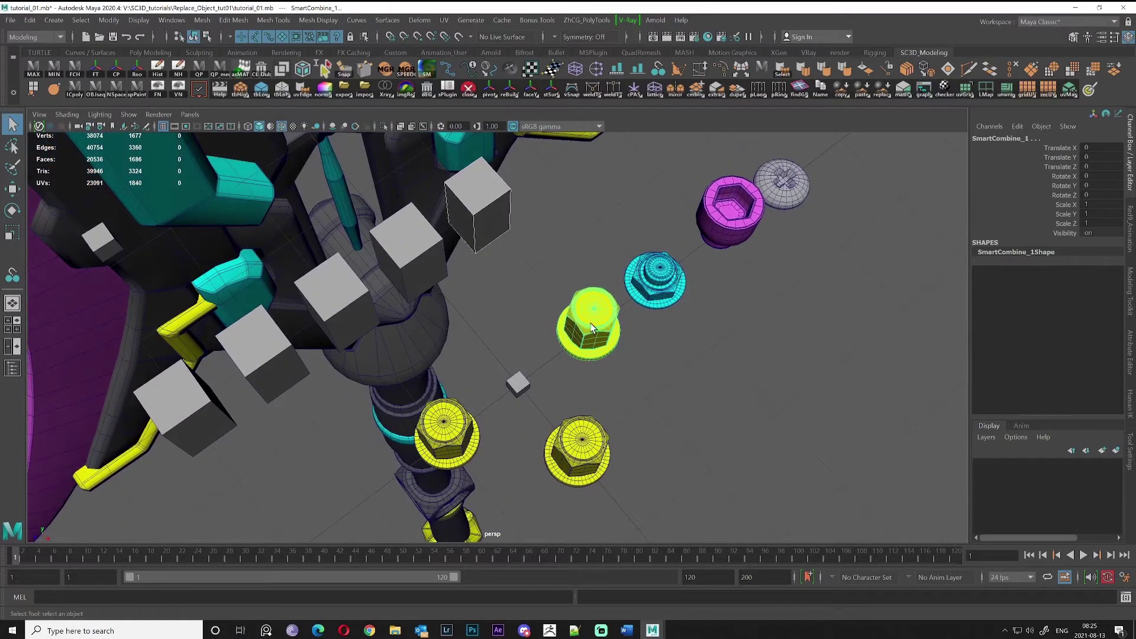
Step: Select all five grey cubes in the row and add the yellow bolt beside the cyan one as the last selected object
{"action": "left_click", "coordinate": [185, 418]}
{"action": "left_click", "coordinate": [265, 379], "text": "shift"}
{"action": "left_click", "coordinate": [343, 315], "text": "shift"}
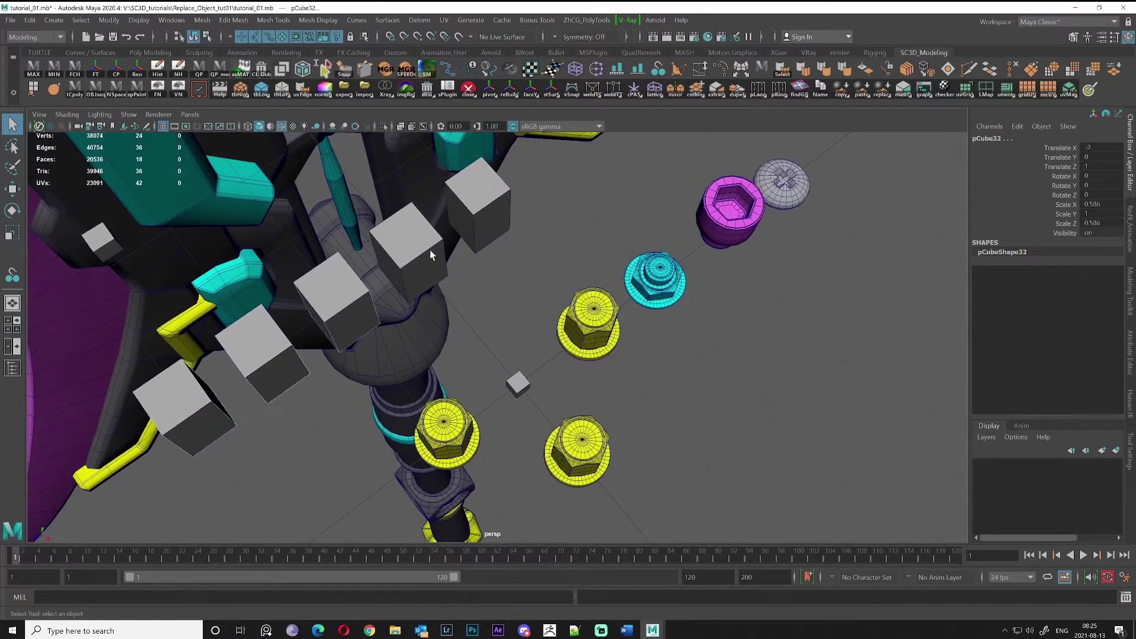
{"action": "left_click", "coordinate": [433, 255], "text": "shift"}
{"action": "left_click", "coordinate": [500, 216], "text": "shift"}
{"action": "left_click_drag", "start_coordinate": [434, 366], "coordinate": [398, 346], "text": "alt"}
{"action": "scroll", "coordinate": [400, 350], "scroll_direction": "down", "scroll_amount": 3}
{"action": "left_click", "coordinate": [601, 362]}
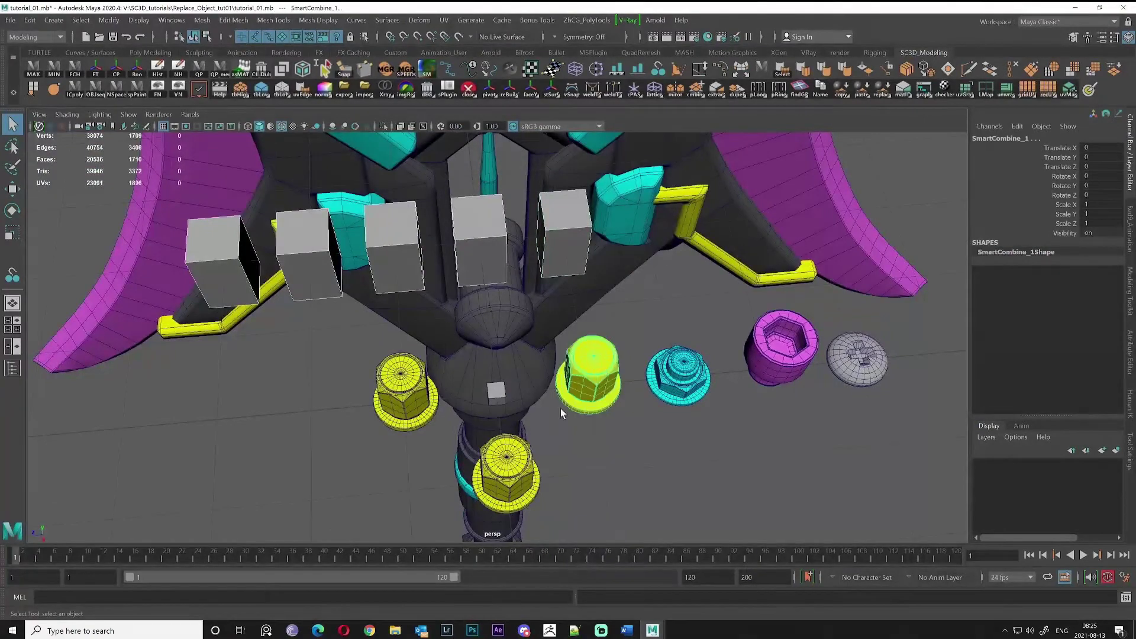
{"action": "left_click_drag", "start_coordinate": [600, 363], "coordinate": [605, 418], "text": "alt"}
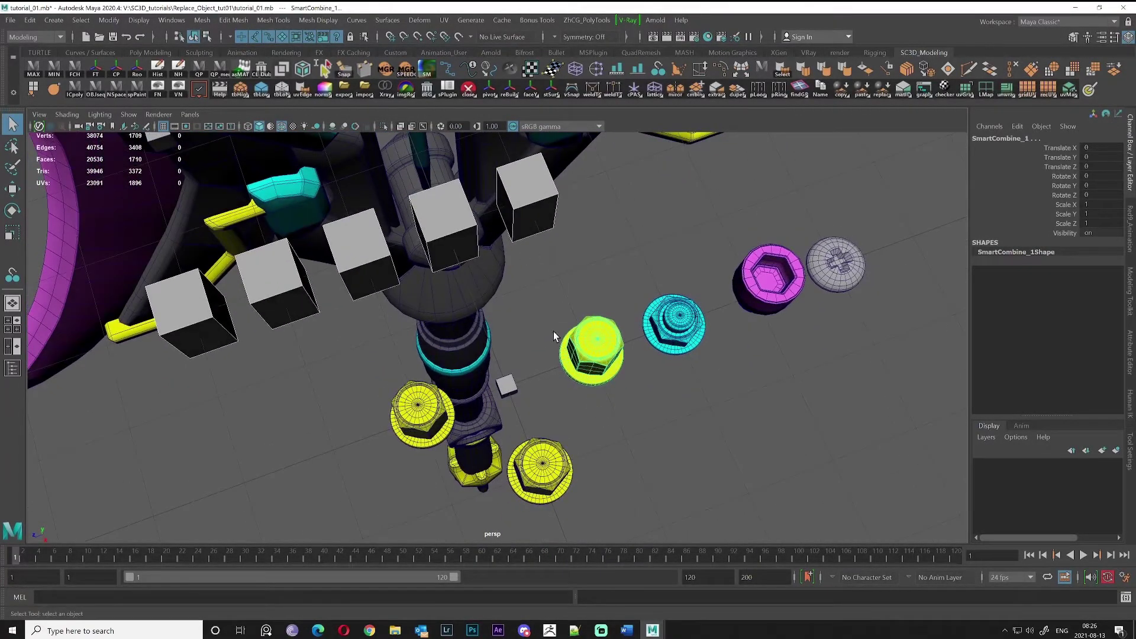
Step: Freeze the transformations of the end cube of the grey row nearest the bolts
{"action": "left_click", "coordinate": [531, 200]}
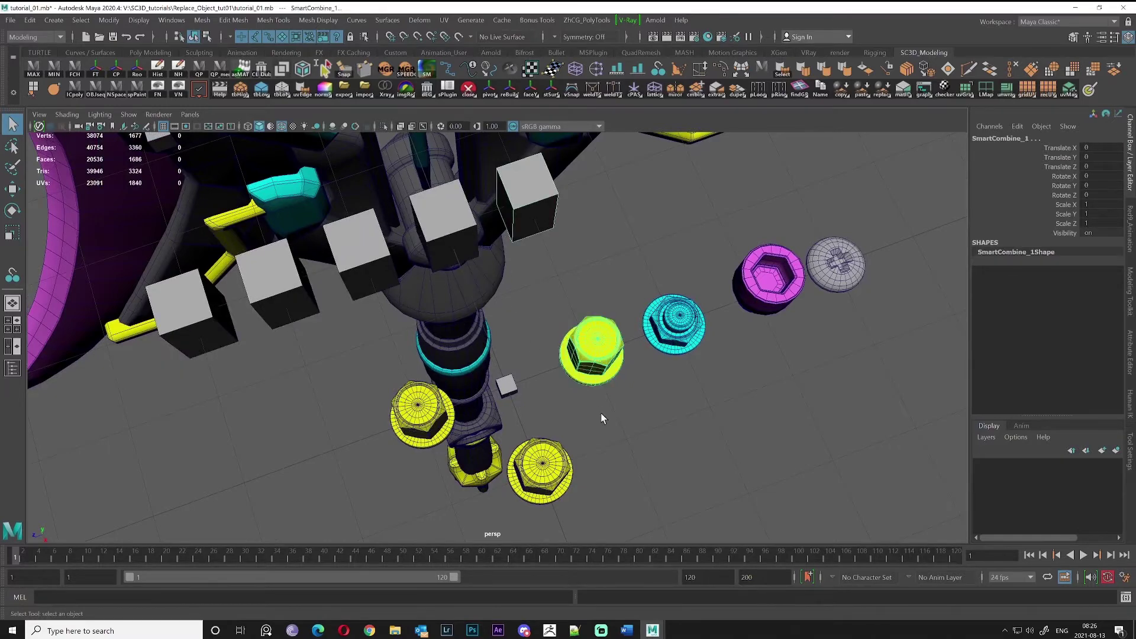
{"action": "left_click_drag", "start_coordinate": [601, 418], "coordinate": [606, 415], "text": "alt"}
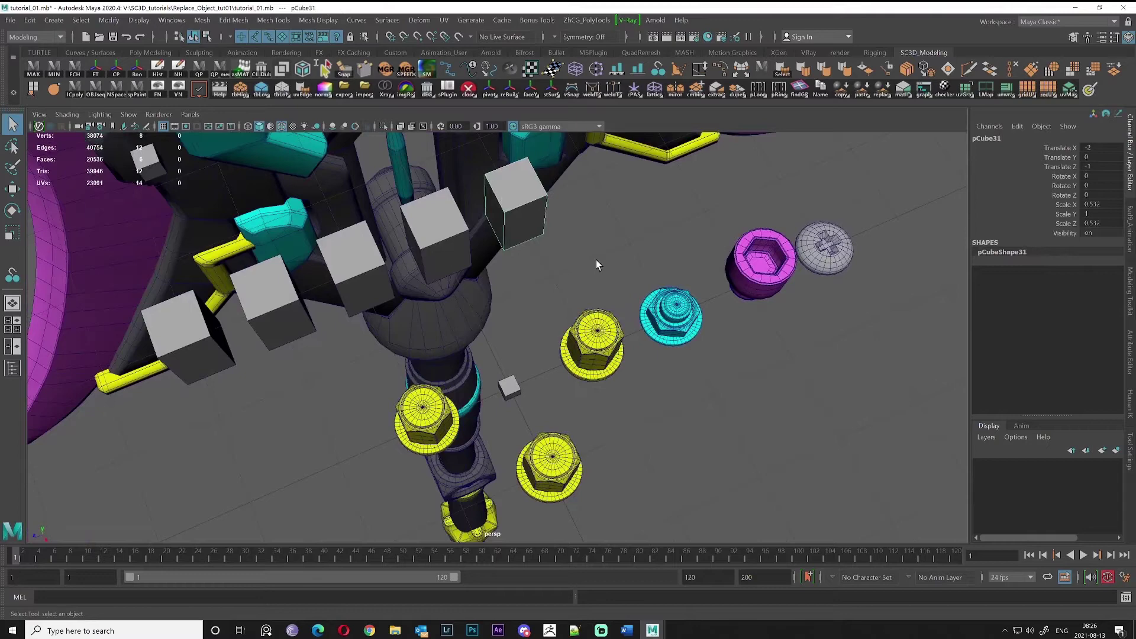
{"action": "left_click_drag", "start_coordinate": [596, 261], "coordinate": [498, 304], "text": "alt"}
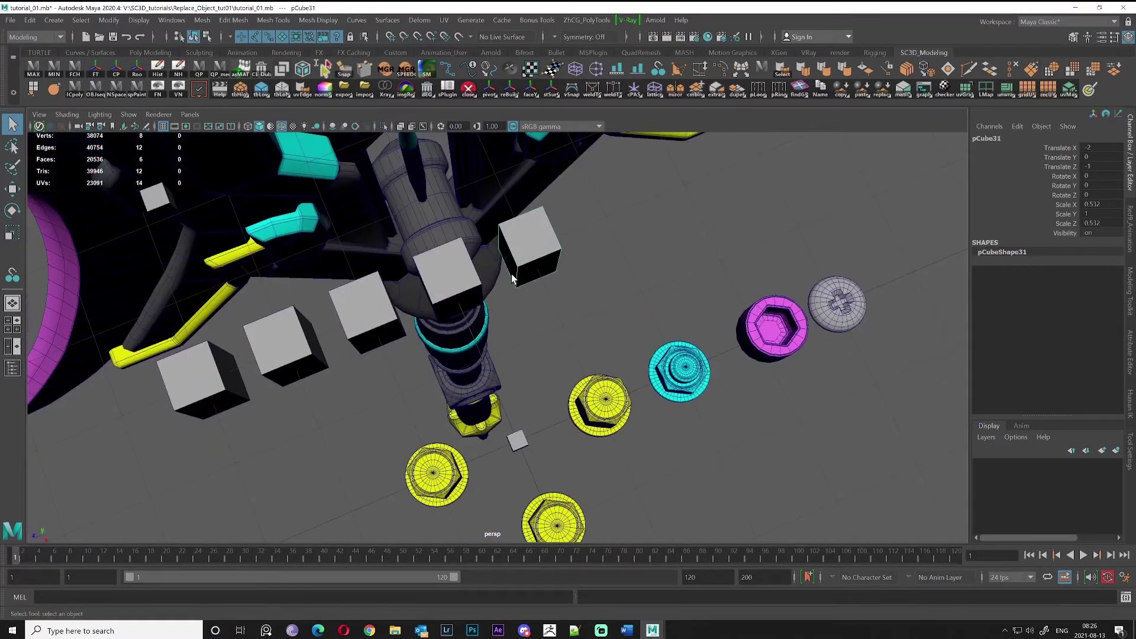
{"action": "left_click", "coordinate": [108, 19]}
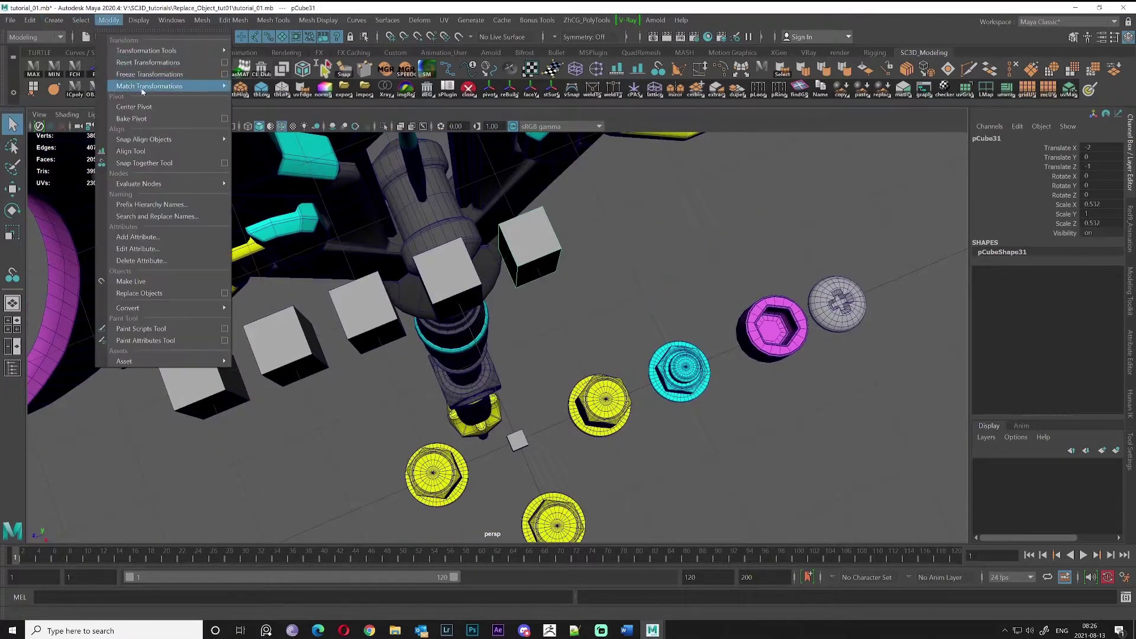
{"action": "left_click", "coordinate": [168, 75]}
Step: Freeze the transformations of all five grey cubes in the row together
{"action": "left_click_drag", "start_coordinate": [545, 189], "coordinate": [463, 227], "text": "alt"}
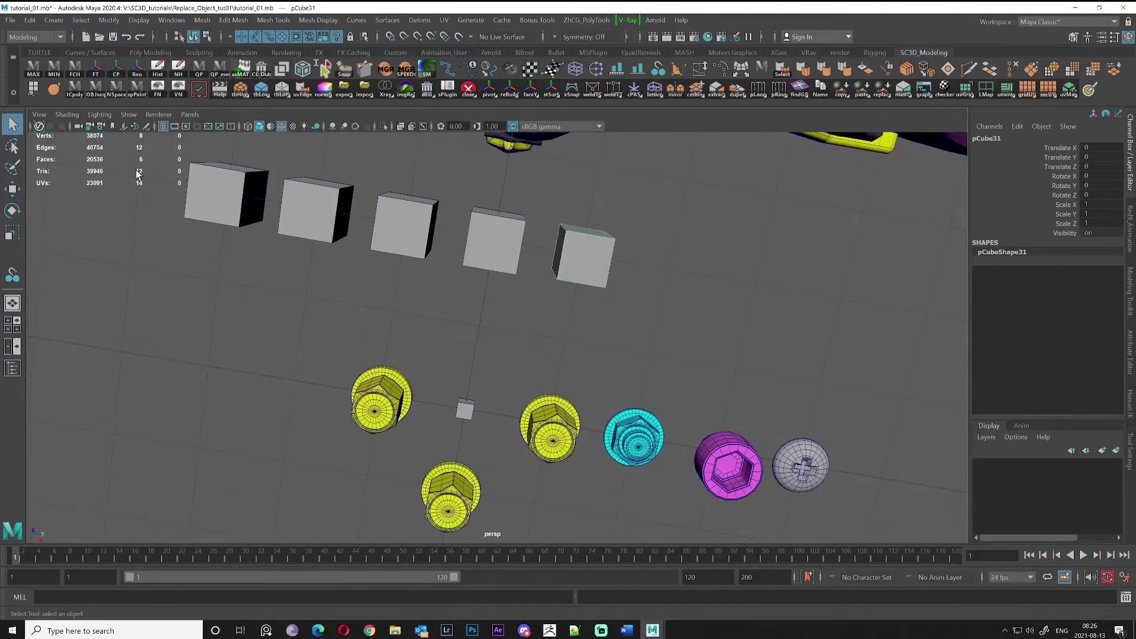
{"action": "left_click_drag", "start_coordinate": [137, 170], "coordinate": [641, 309]}
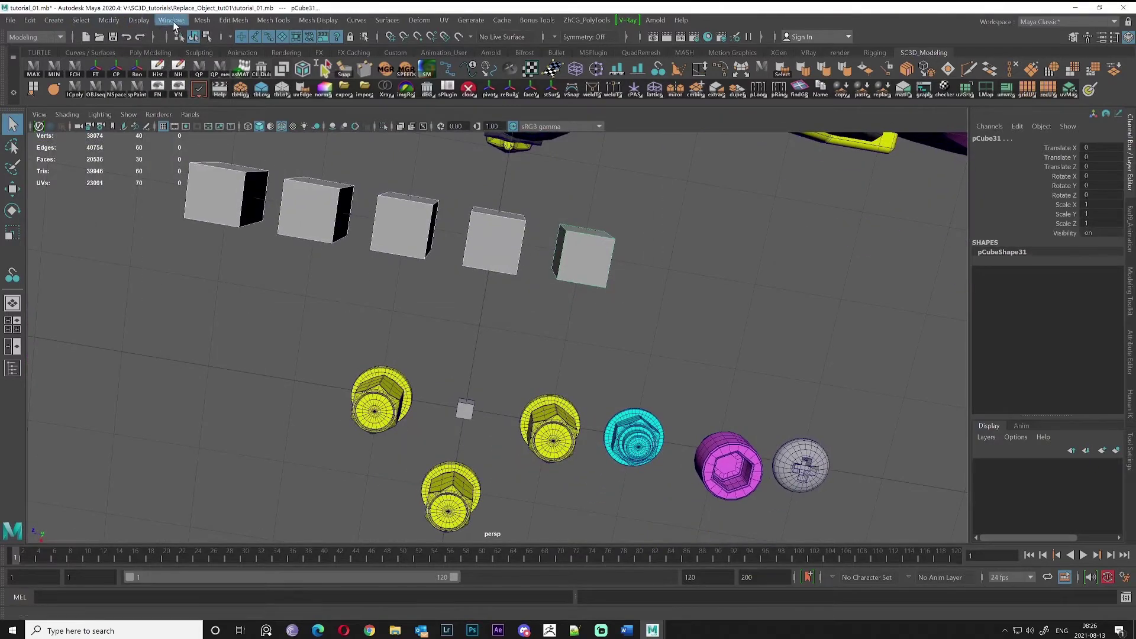
{"action": "left_click", "coordinate": [109, 19]}
{"action": "left_click", "coordinate": [152, 79]}
Step: Select the yellow bolt beside the cyan one and run the FCH script on it
{"action": "left_click_drag", "start_coordinate": [509, 249], "coordinate": [556, 290], "text": "alt"}
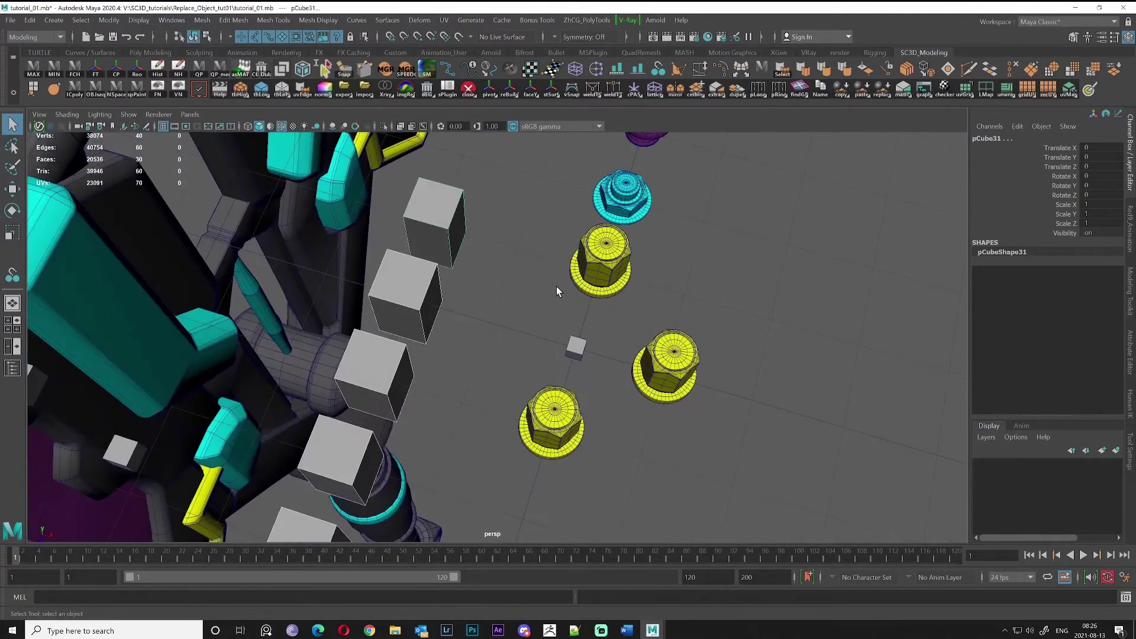
{"action": "left_click", "coordinate": [465, 234]}
{"action": "left_click_drag", "start_coordinate": [710, 299], "coordinate": [645, 303], "text": "alt"}
{"action": "left_click", "coordinate": [638, 300]}
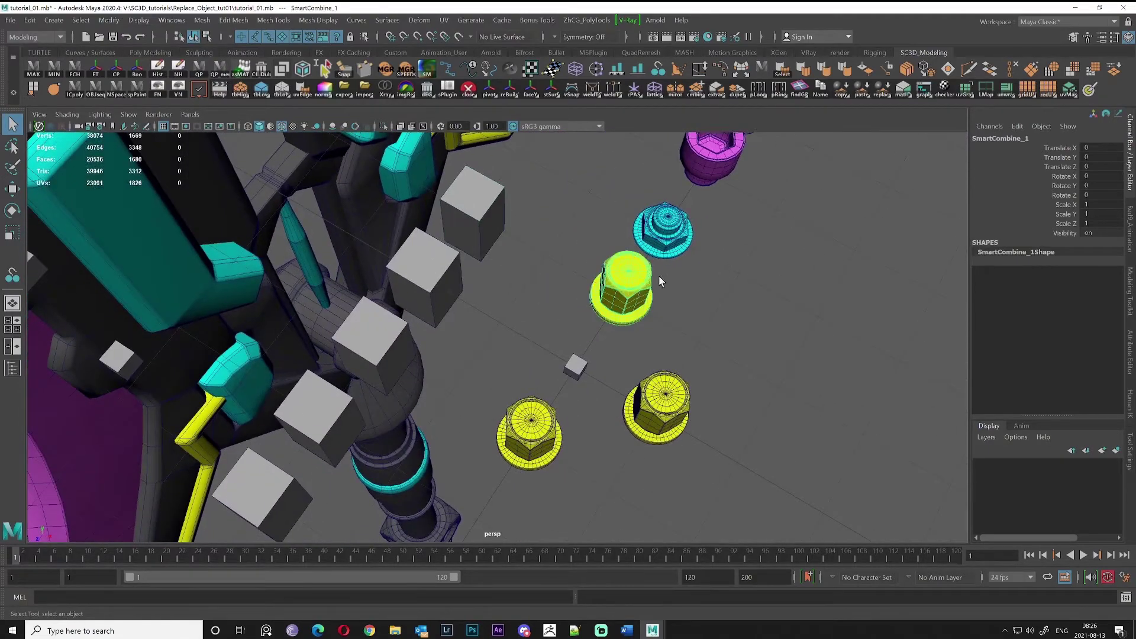
{"action": "left_click", "coordinate": [76, 69]}
{"action": "middle_click_drag", "start_coordinate": [645, 298], "coordinate": [619, 301], "text": "alt"}
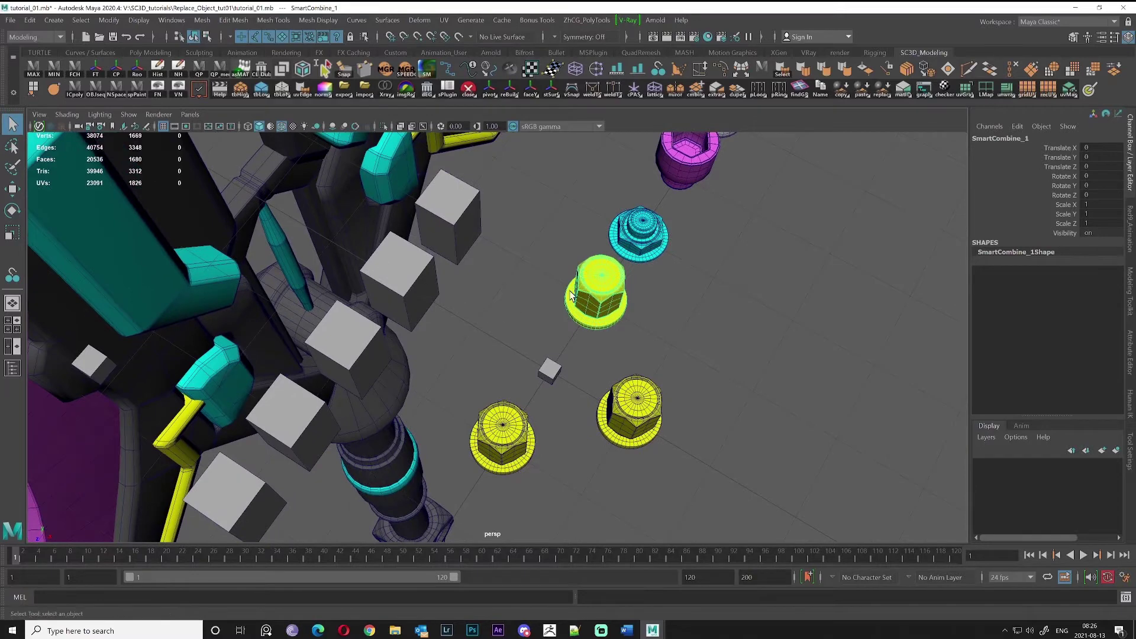
{"action": "left_click_drag", "start_coordinate": [651, 289], "coordinate": [619, 303], "text": "alt"}
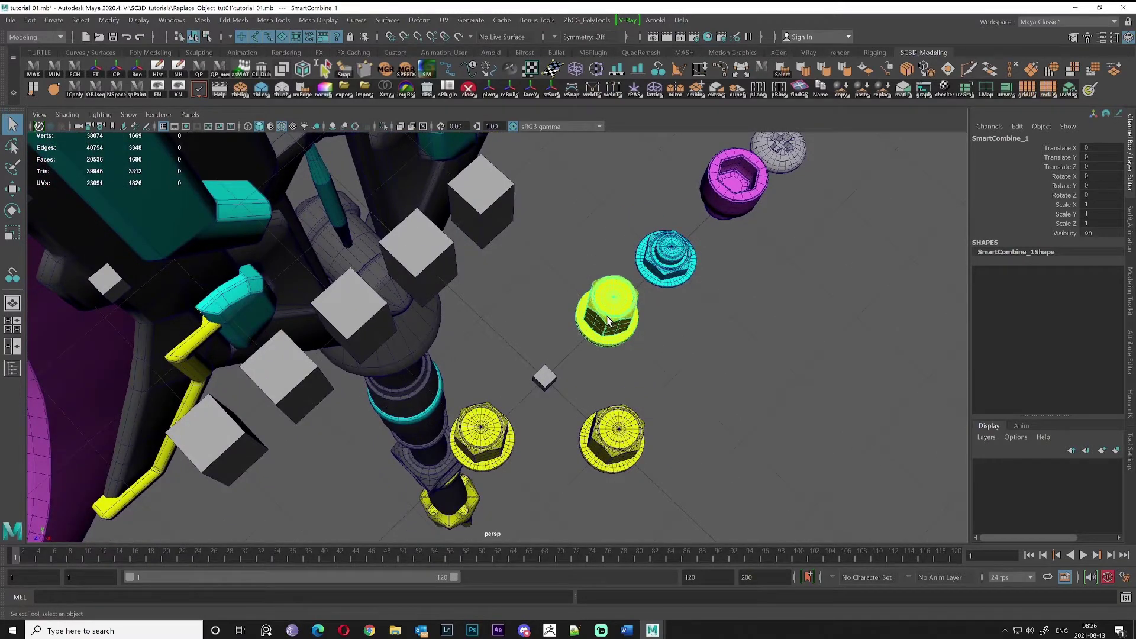
{"action": "left_click_drag", "start_coordinate": [613, 299], "coordinate": [563, 296], "text": "alt"}
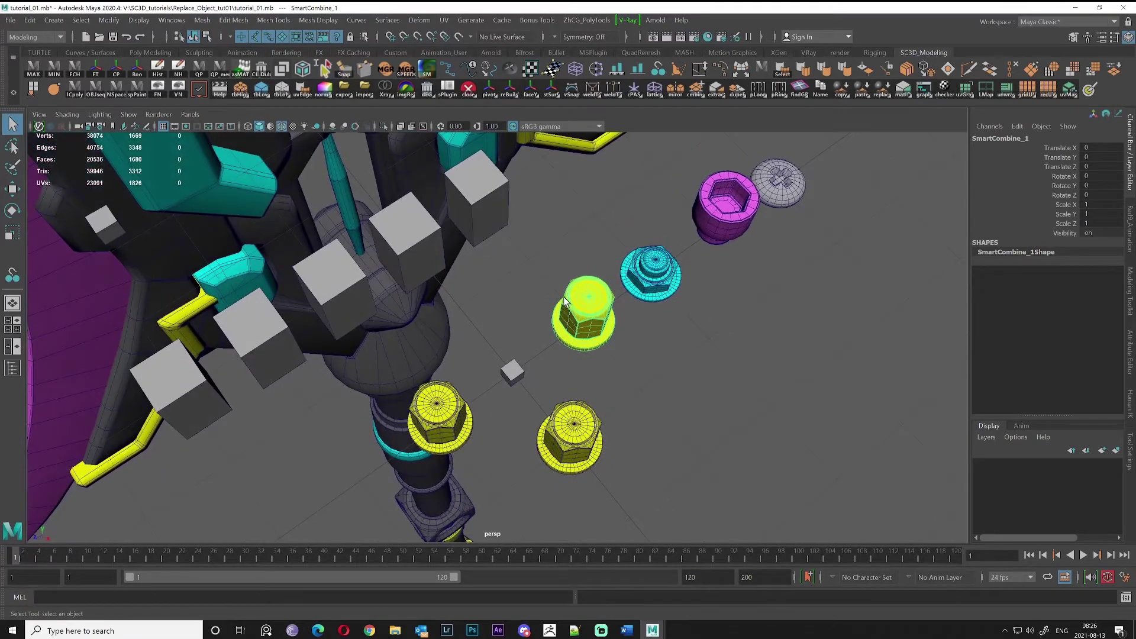
Step: Select the end cube of the row and the yellow bolt as the last object, and open the Replace Objects options
{"action": "left_click", "coordinate": [479, 209]}
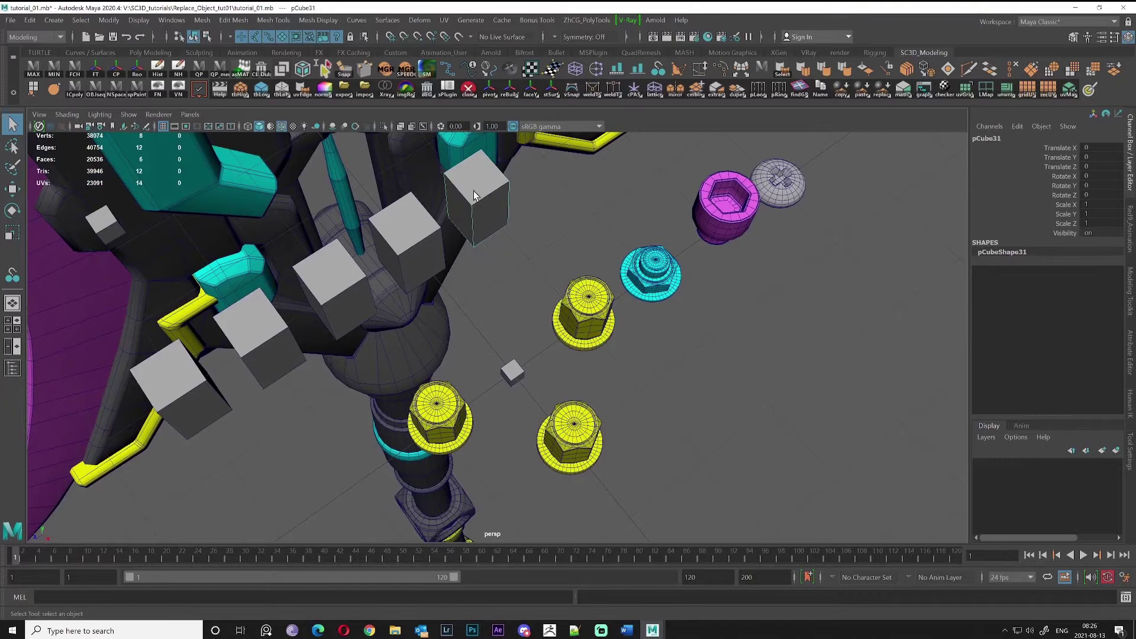
{"action": "left_click", "coordinate": [587, 318]}
{"action": "left_click_drag", "start_coordinate": [595, 320], "coordinate": [605, 324], "text": "alt"}
{"action": "left_click", "coordinate": [109, 20]}
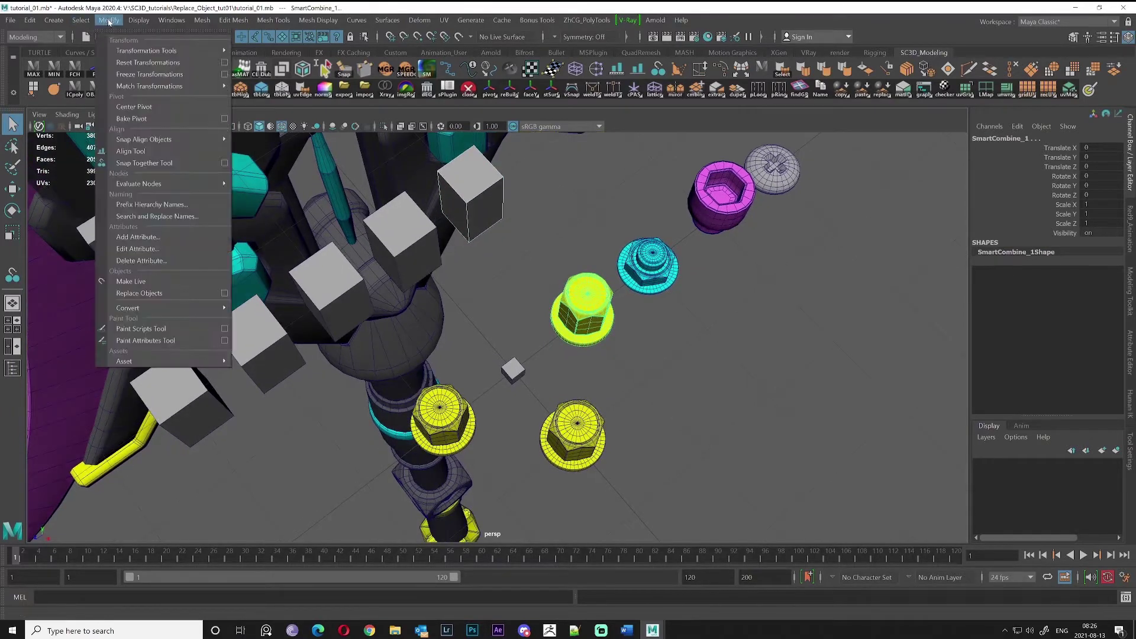
{"action": "left_click", "coordinate": [225, 294]}
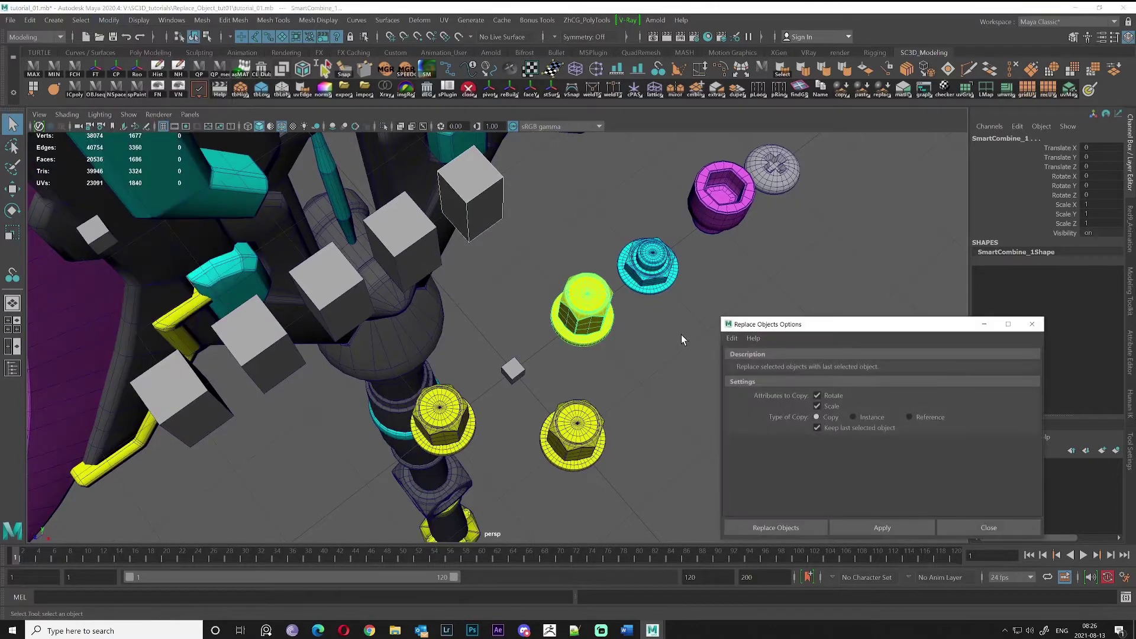
Step: Replace the end cube with a copy of the yellow bolt, with Rotate, Scale and Keep last selected object enabled
{"action": "left_click_drag", "start_coordinate": [806, 325], "coordinate": [824, 286]}
{"action": "middle_click_drag", "start_coordinate": [671, 299], "coordinate": [643, 276], "text": "alt"}
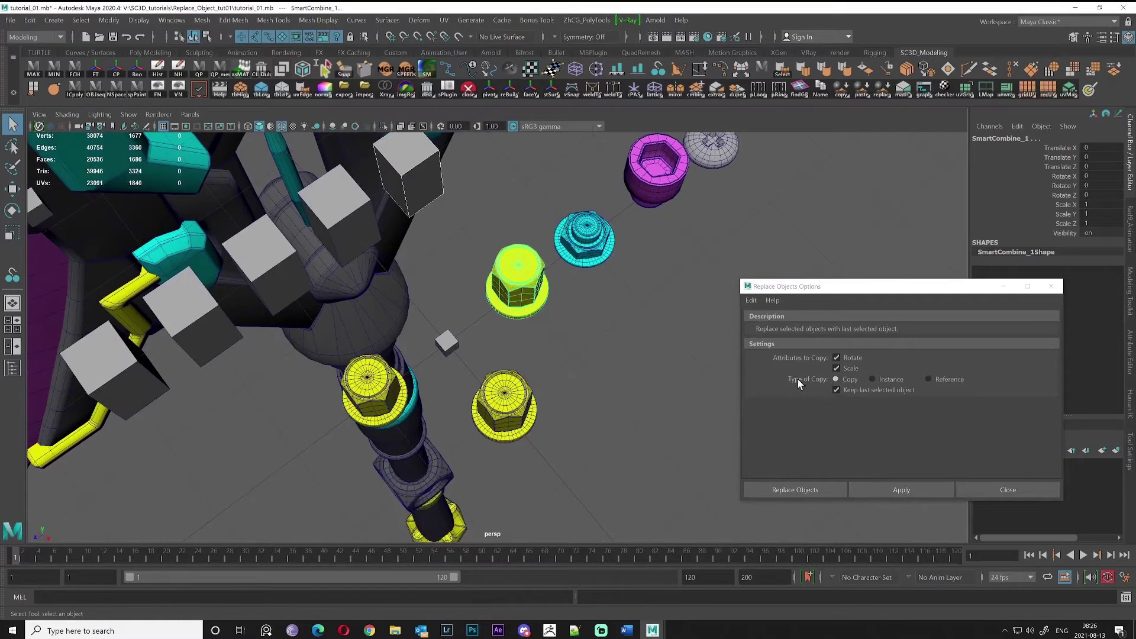
{"action": "left_click", "coordinate": [840, 390]}
{"action": "mouse_move", "coordinate": [648, 402]}
{"action": "left_mouse_down", "text": "alt"}
{"action": "mouse_move", "coordinate": [611, 372]}
{"action": "mouse_move", "coordinate": [629, 402]}
{"action": "left_mouse_up", "text": "alt"}
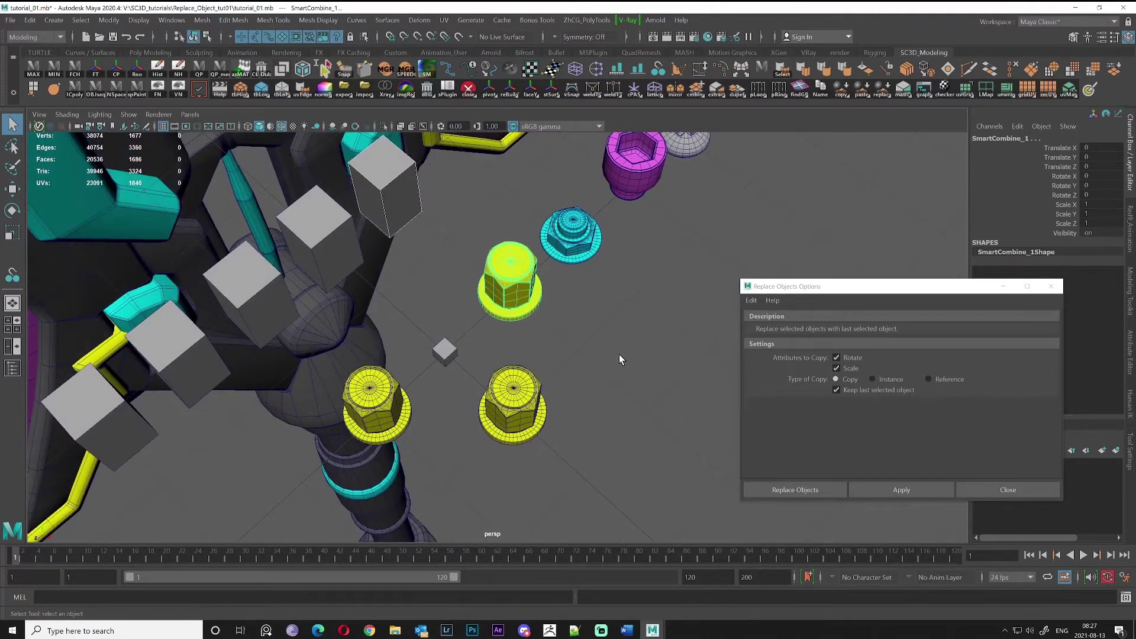
{"action": "left_click_drag", "start_coordinate": [621, 360], "coordinate": [628, 374], "text": "alt"}
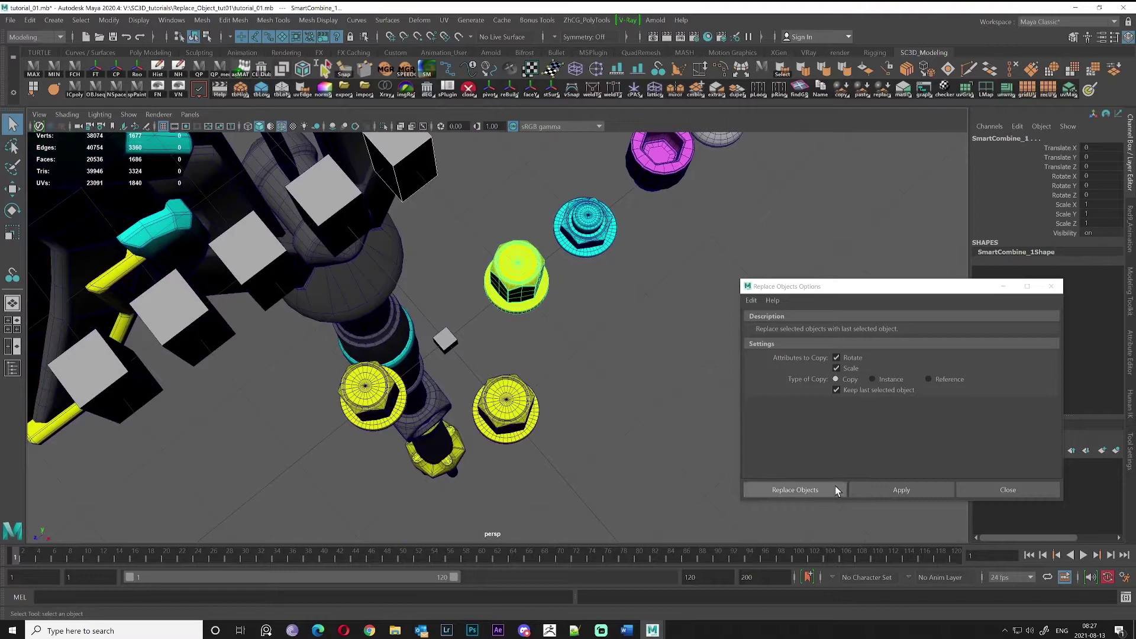
{"action": "middle_click_drag", "start_coordinate": [610, 360], "coordinate": [626, 405], "text": "alt"}
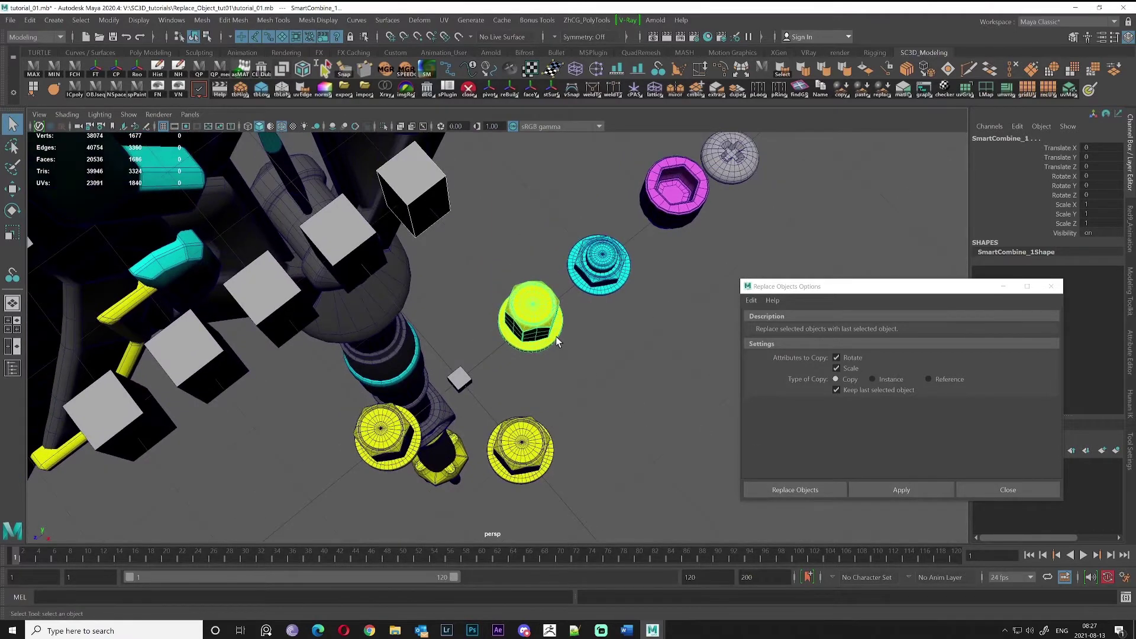
{"action": "middle_click_drag", "start_coordinate": [556, 336], "coordinate": [592, 371], "text": "alt"}
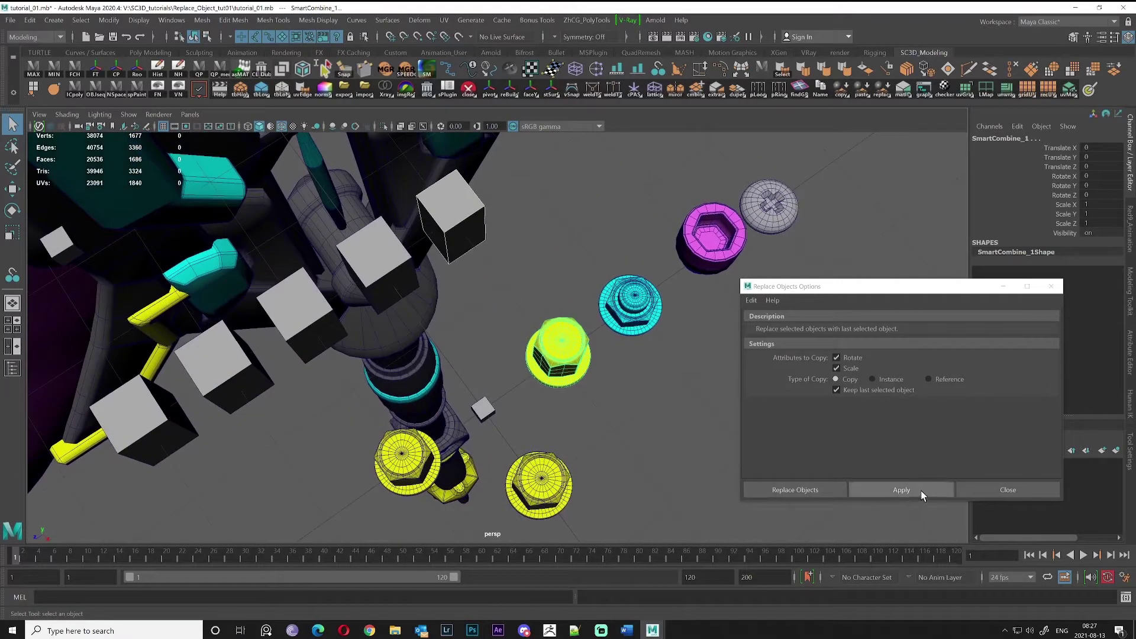
{"action": "left_click_drag", "start_coordinate": [623, 341], "coordinate": [552, 358], "text": "alt"}
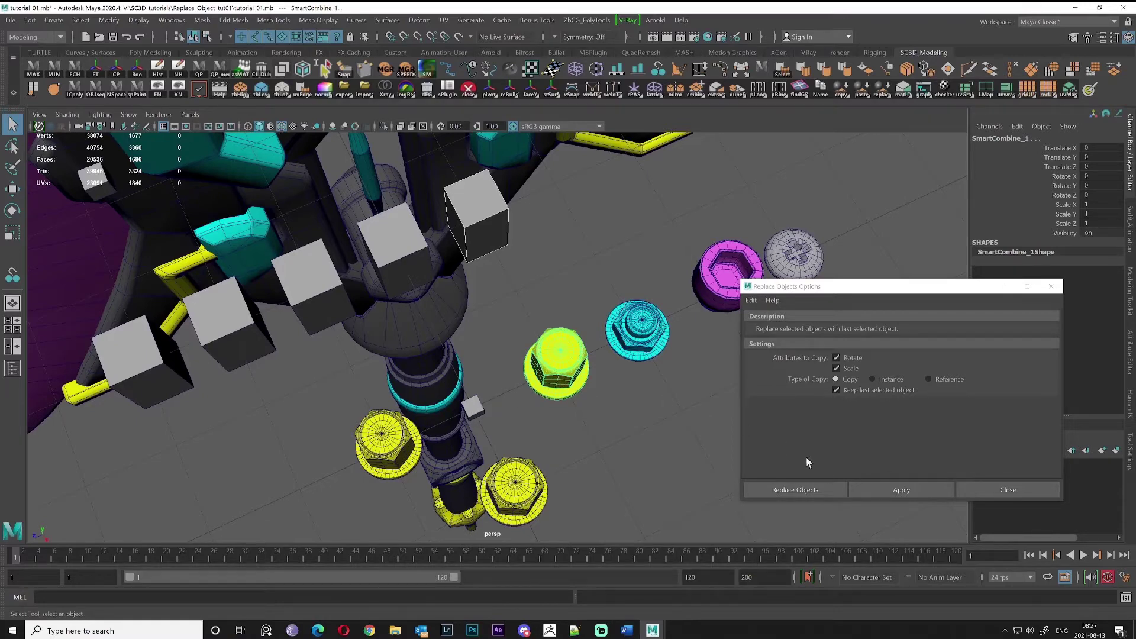
{"action": "left_click", "coordinate": [901, 490]}
Step: Replace the second cube from the row's inner end with a copy of the front yellow bolt
{"action": "middle_click_drag", "start_coordinate": [605, 373], "coordinate": [588, 403], "text": "alt"}
{"action": "mouse_move", "coordinate": [588, 403]}
{"action": "left_mouse_down", "text": "alt"}
{"action": "mouse_move", "coordinate": [550, 393]}
{"action": "mouse_move", "coordinate": [574, 385]}
{"action": "left_mouse_up", "text": "alt"}
{"action": "left_click", "coordinate": [345, 227]}
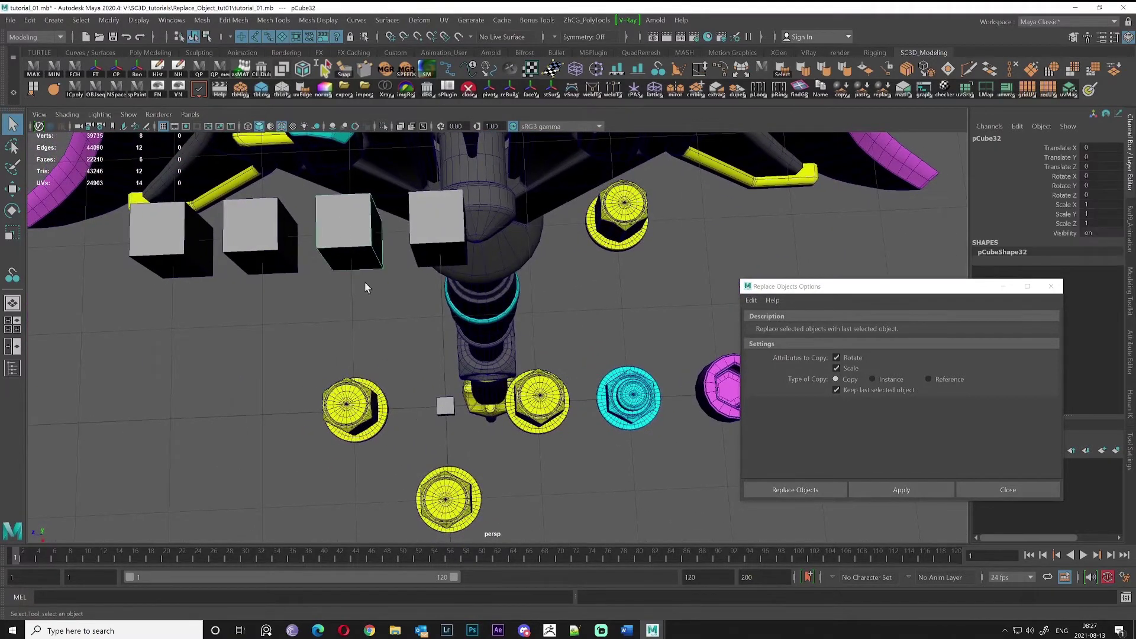
{"action": "left_click_drag", "start_coordinate": [368, 284], "coordinate": [497, 328], "text": "alt"}
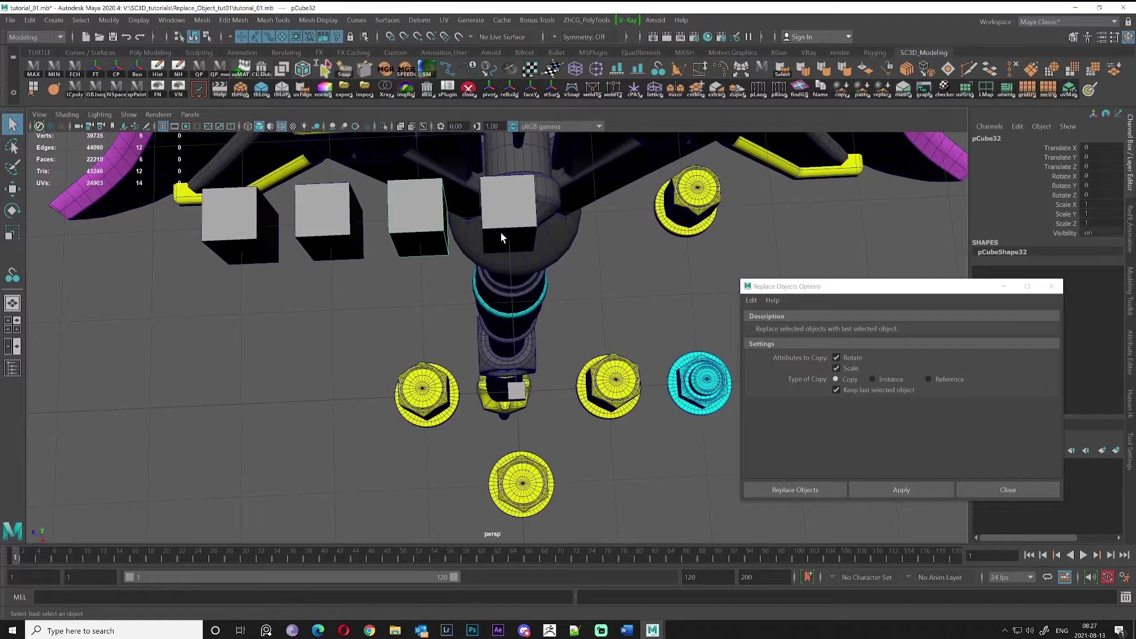
{"action": "left_click", "coordinate": [533, 497], "text": "shift"}
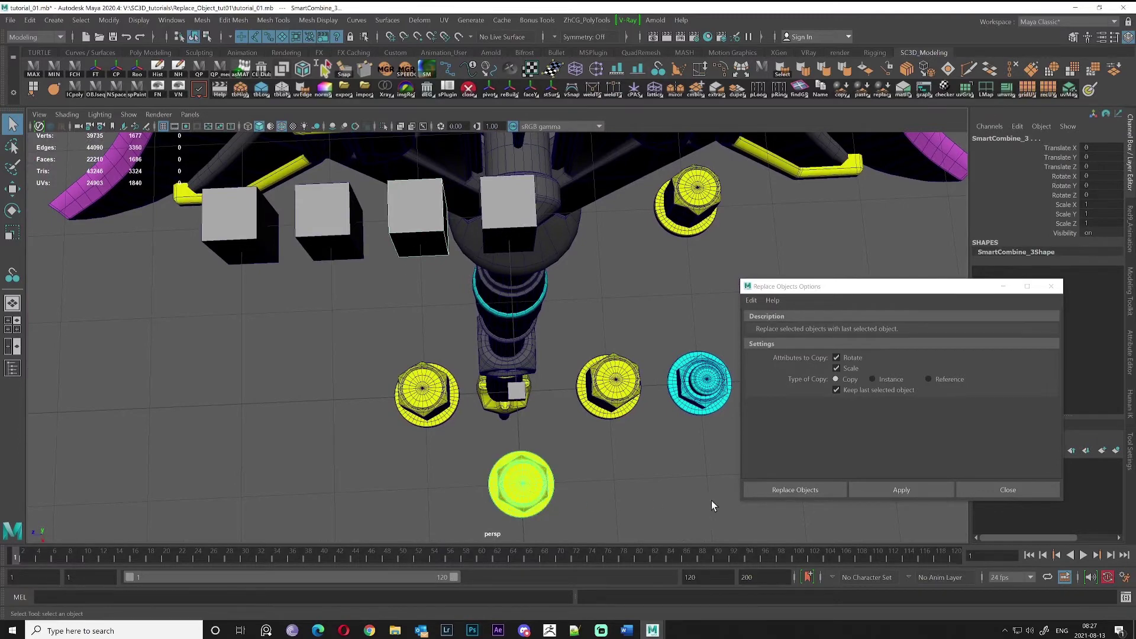
{"action": "left_click_drag", "start_coordinate": [581, 445], "coordinate": [374, 334], "text": "alt"}
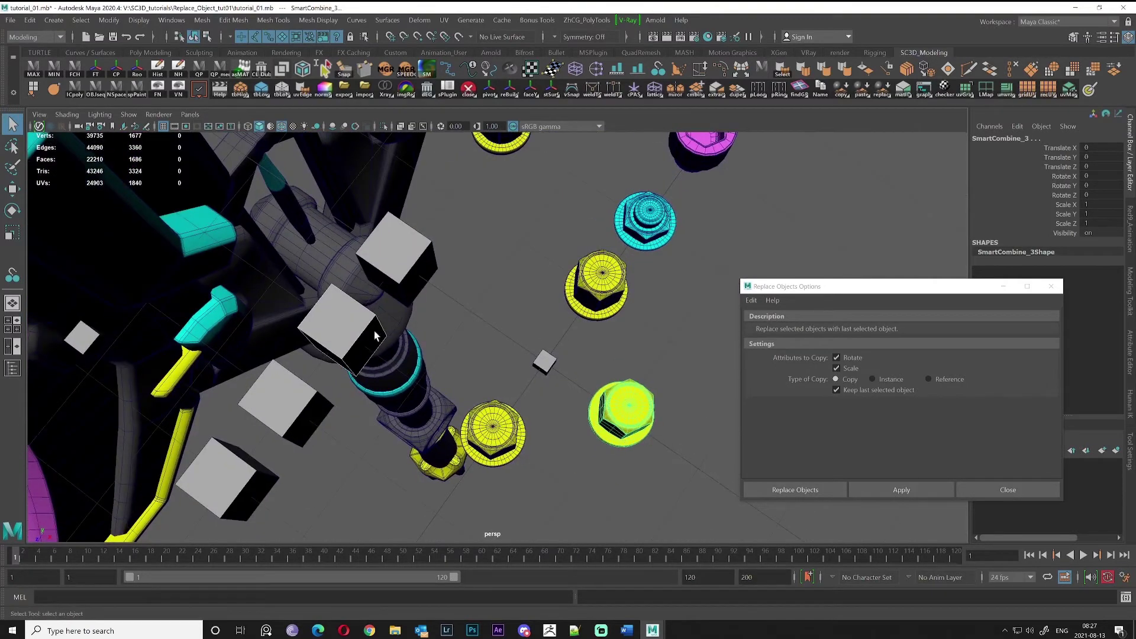
{"action": "left_click", "coordinate": [923, 491]}
{"action": "left_click_drag", "start_coordinate": [610, 459], "coordinate": [602, 447], "text": "alt"}
{"action": "scroll", "coordinate": [565, 388], "scroll_direction": "down", "scroll_amount": 3}
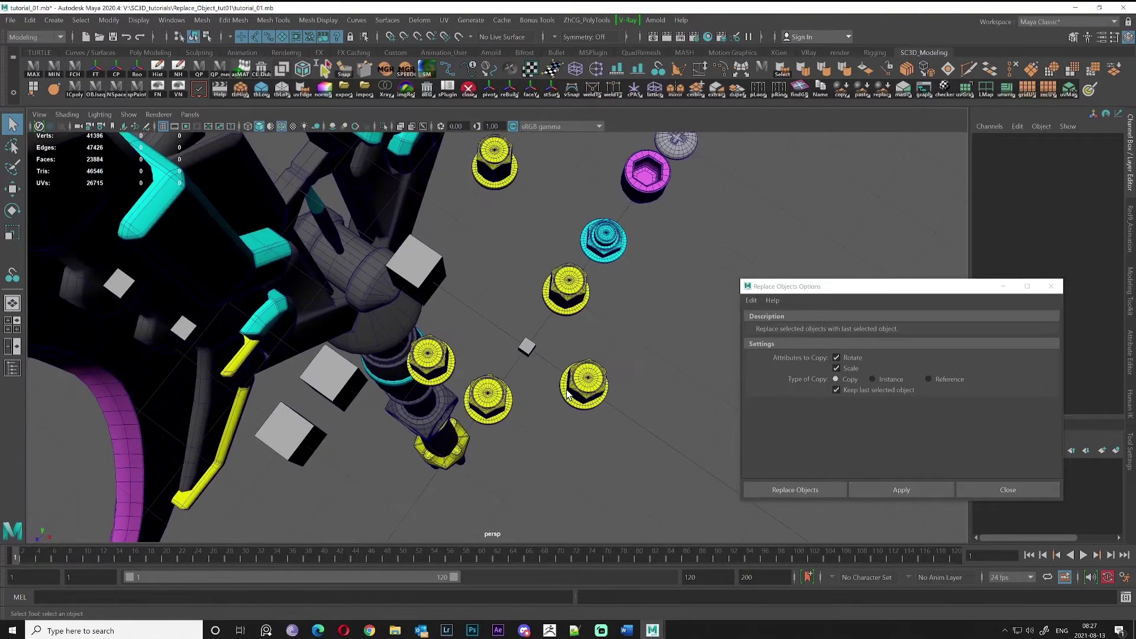
Step: Replace the cube nearest the model's centre line with a copy of the yellow bolt lined up with the previous replacement
{"action": "left_click_drag", "start_coordinate": [565, 389], "coordinate": [517, 400], "text": "alt"}
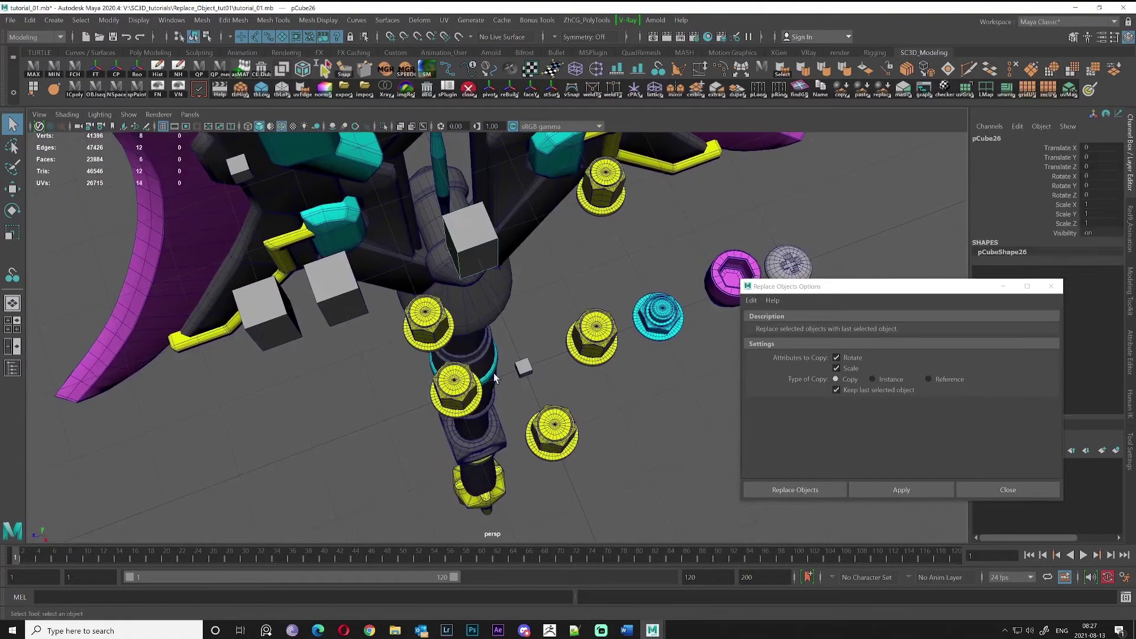
{"action": "left_click", "coordinate": [475, 403], "text": "shift"}
{"action": "left_click", "coordinate": [893, 491]}
{"action": "left_click_drag", "start_coordinate": [462, 332], "coordinate": [417, 344], "text": "alt"}
Step: Select the three yellow bolt copies in the column and the separate yellow copy across the centre line, and delete all four
{"action": "left_click_drag", "start_coordinate": [411, 426], "coordinate": [412, 428]}
{"action": "left_click", "coordinate": [621, 254], "text": "shift"}
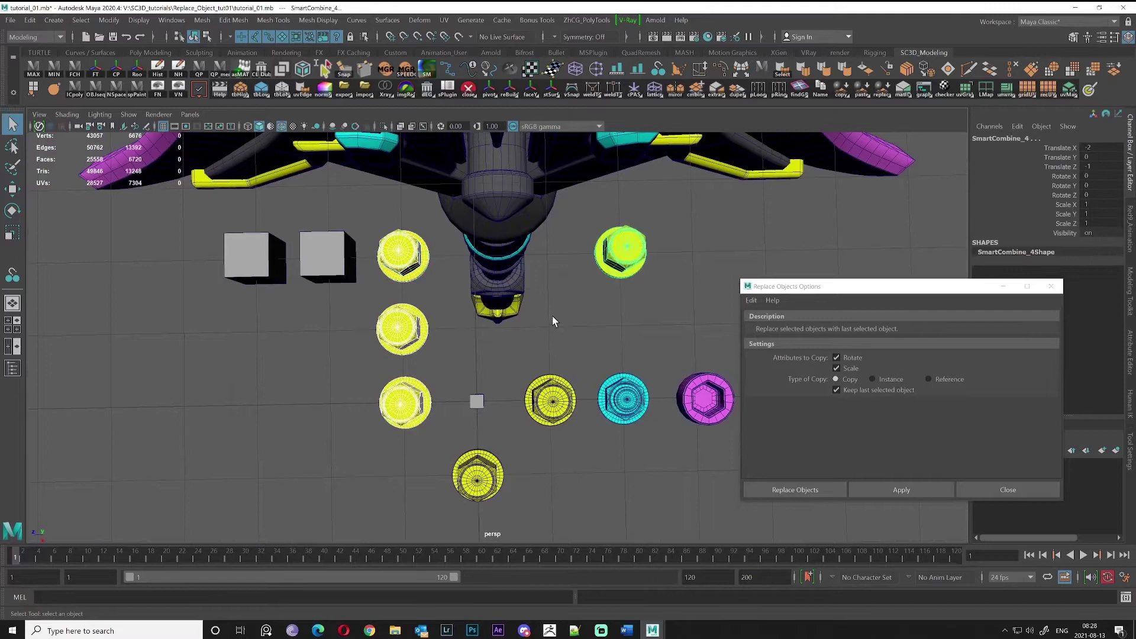
{"action": "key", "text": "Delete"}
{"action": "left_click_drag", "start_coordinate": [544, 354], "coordinate": [551, 349], "text": "alt"}
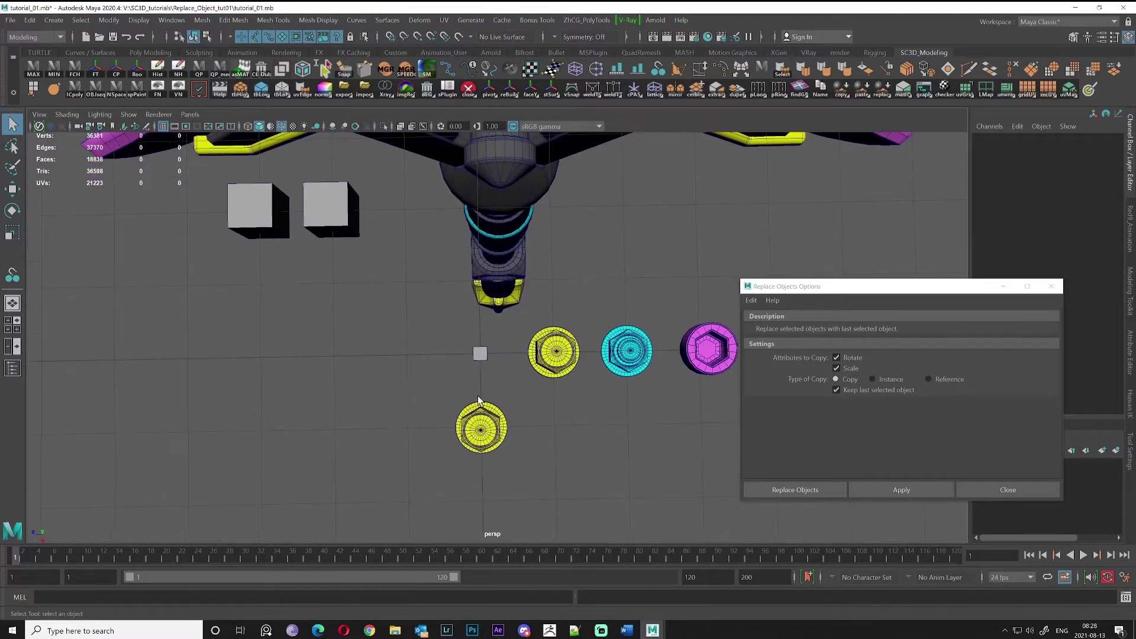
Step: Move the inner one of the two remaining row cubes towards the model's centre, to Translate Z -2
{"action": "left_click_drag", "start_coordinate": [480, 400], "coordinate": [453, 408], "text": "alt"}
{"action": "left_click", "coordinate": [326, 228]}
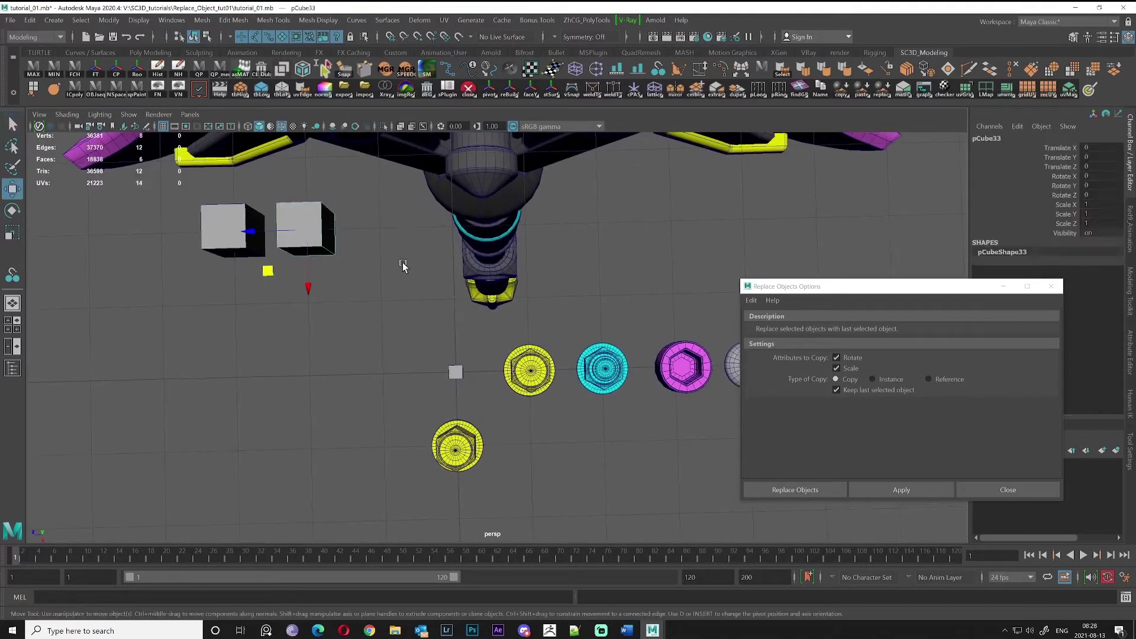
{"action": "key", "text": "w"}
{"action": "left_click", "coordinate": [290, 228]}
{"action": "left_click_drag", "start_coordinate": [269, 270], "coordinate": [414, 264]}
{"action": "left_click_drag", "start_coordinate": [454, 228], "coordinate": [469, 360], "text": "alt"}
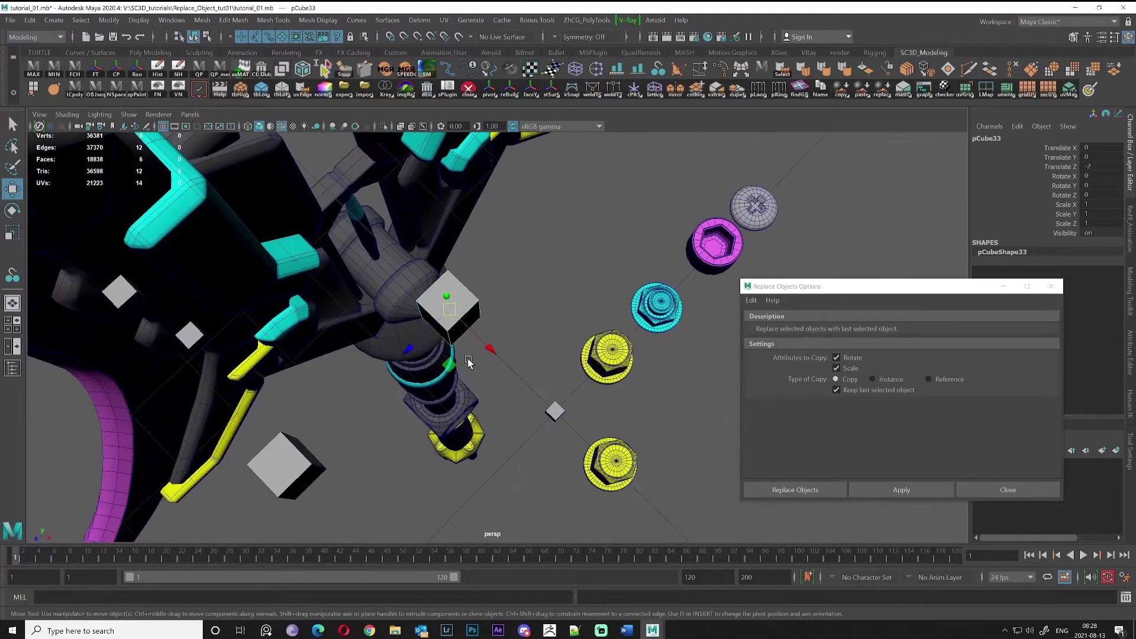
Step: Select the cyan bolt and check its Translate Z value
{"action": "left_click", "coordinate": [658, 302]}
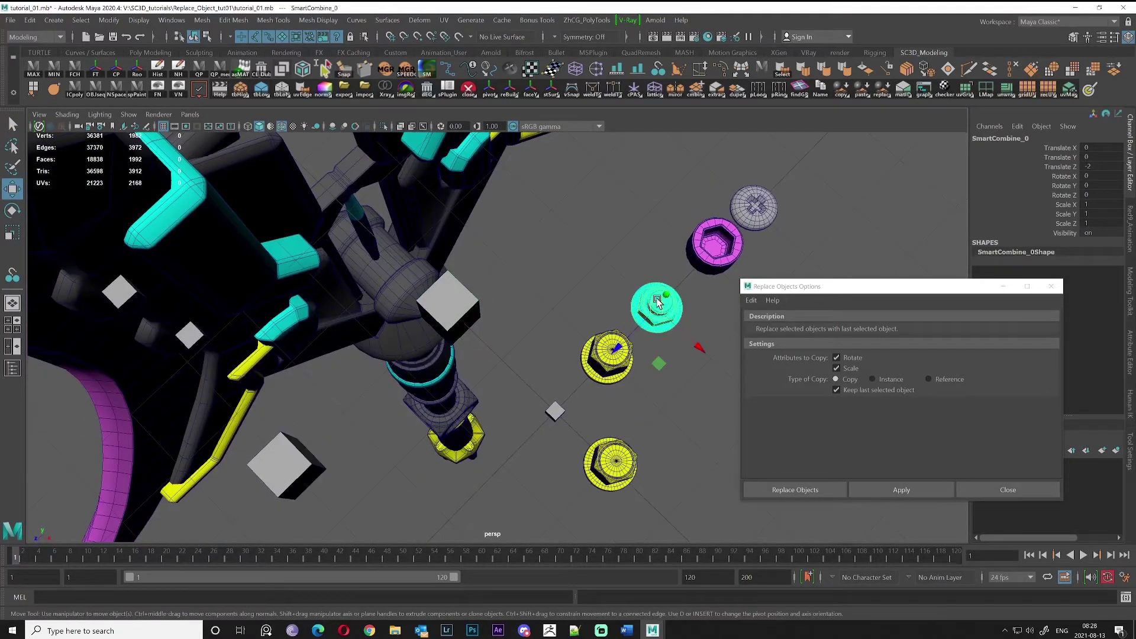
{"action": "middle_click_drag", "start_coordinate": [658, 300], "coordinate": [610, 285], "text": "alt"}
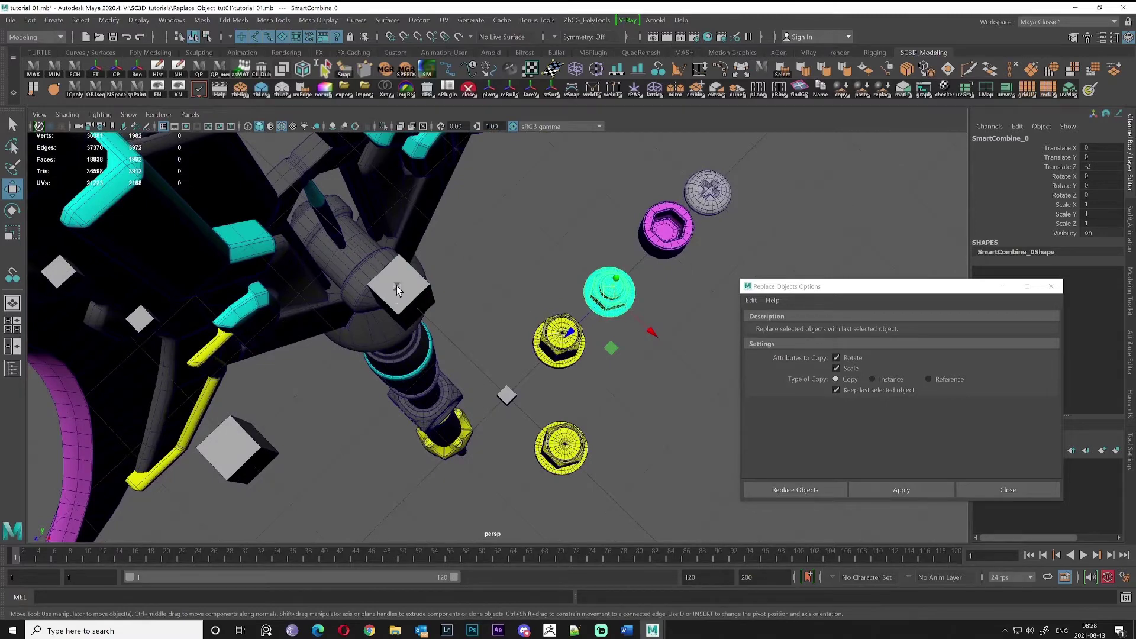
{"action": "middle_click_drag", "start_coordinate": [655, 274], "coordinate": [638, 251], "text": "alt"}
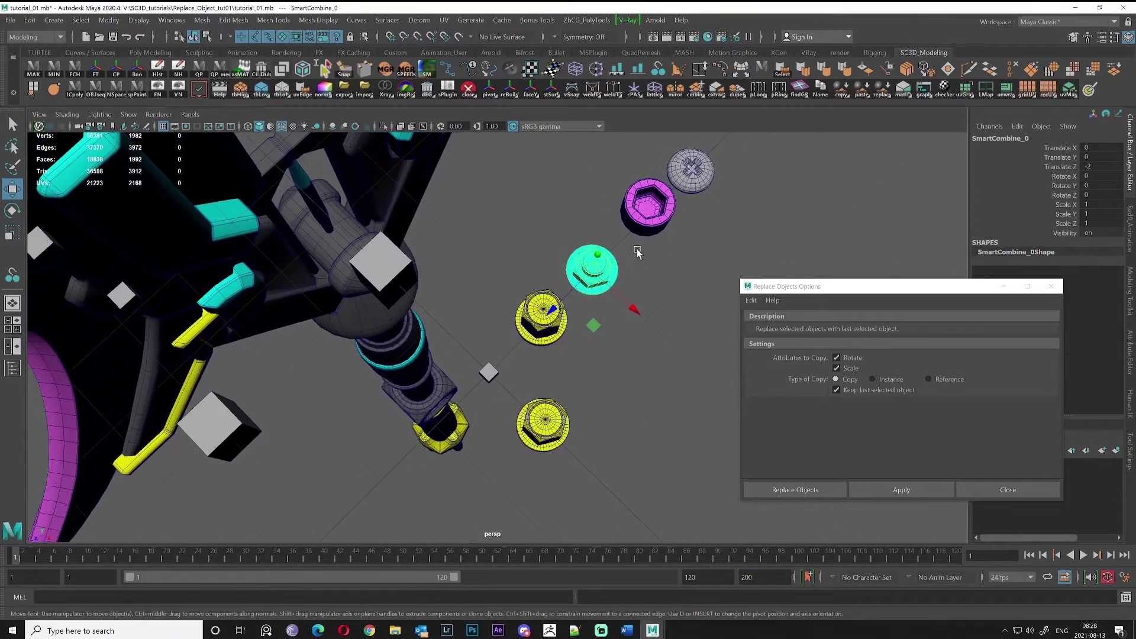
{"action": "double_click", "coordinate": [1094, 168]}
{"action": "key", "text": "Return"}
{"action": "left_click_drag", "start_coordinate": [496, 381], "coordinate": [468, 382], "text": "alt"}
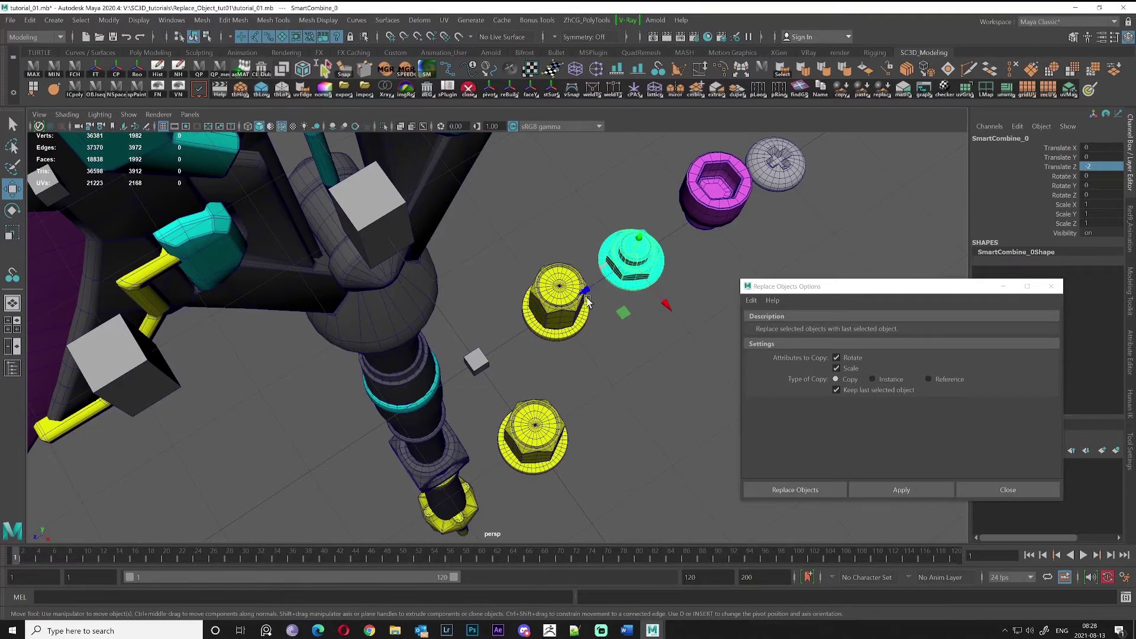
{"action": "left_click_drag", "start_coordinate": [459, 377], "coordinate": [449, 377], "text": "alt"}
Step: Freeze the transformations of the cyan bolt
{"action": "key", "text": "x"}
{"action": "left_click_drag", "start_coordinate": [615, 344], "coordinate": [600, 409]}
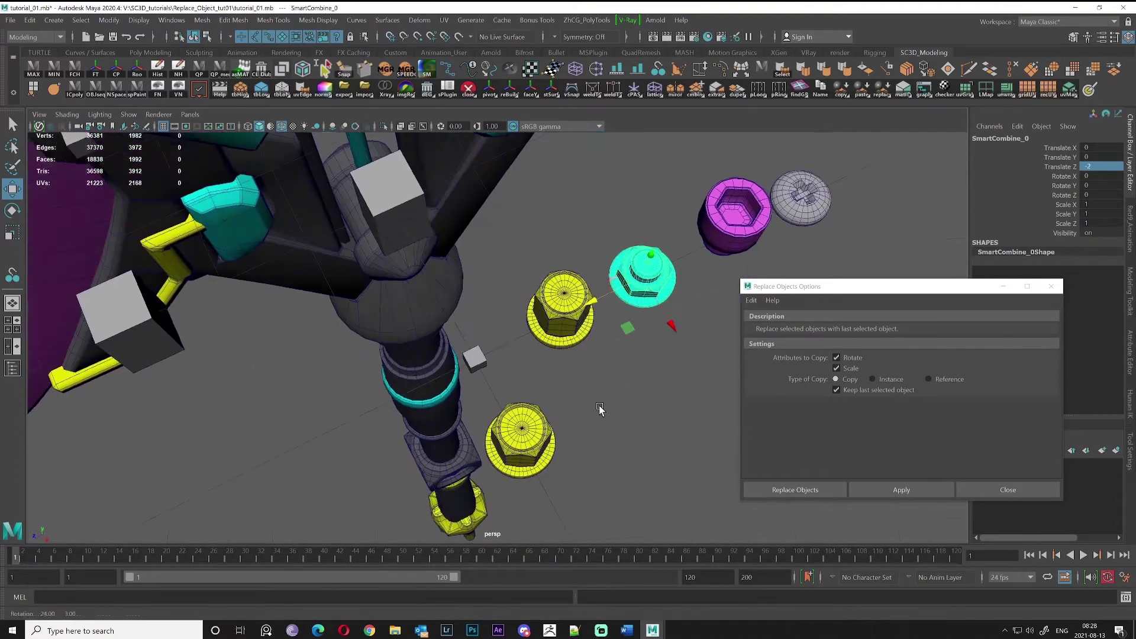
{"action": "key", "text": "q"}
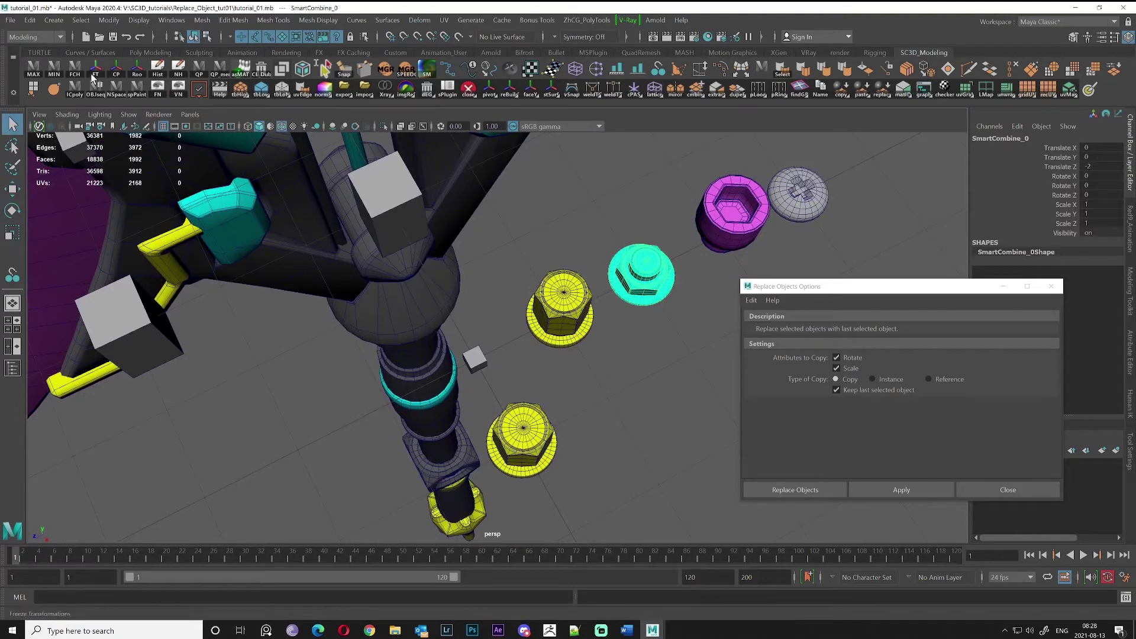
{"action": "left_click", "coordinate": [92, 77]}
{"action": "left_click_drag", "start_coordinate": [390, 212], "coordinate": [569, 271], "text": "alt"}
{"action": "left_click_drag", "start_coordinate": [637, 304], "coordinate": [577, 234], "text": "alt"}
{"action": "middle_click_drag", "start_coordinate": [643, 359], "coordinate": [644, 362], "text": "alt"}
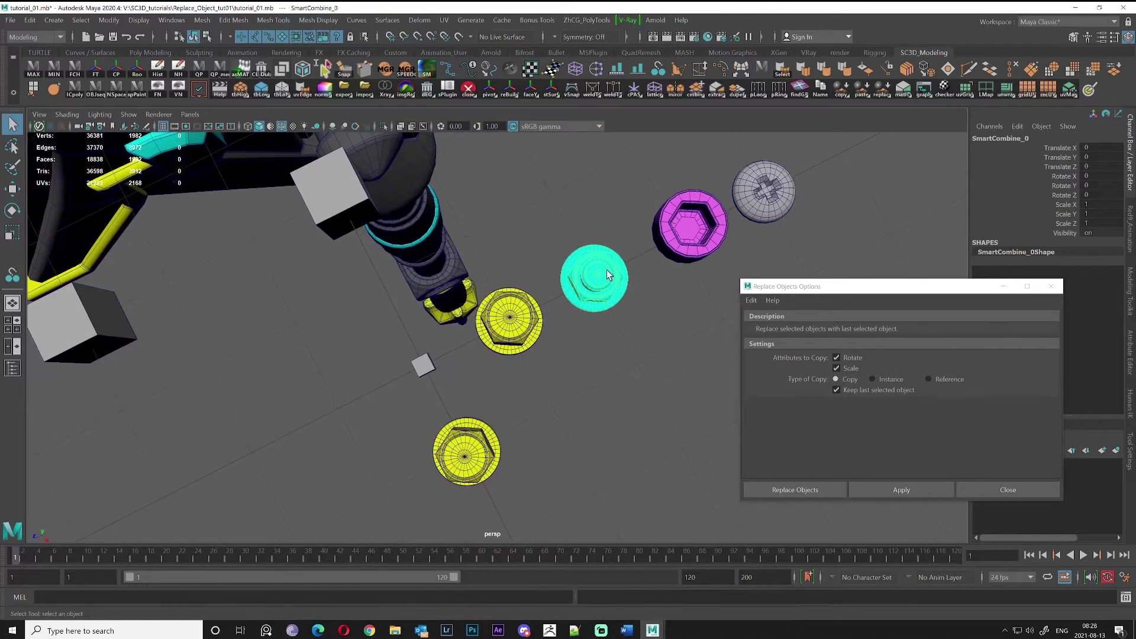
Step: Bake the cyan bolt's pivot into its transform values and inspect the bolt
{"action": "left_click", "coordinate": [109, 20]}
{"action": "left_click", "coordinate": [141, 119]}
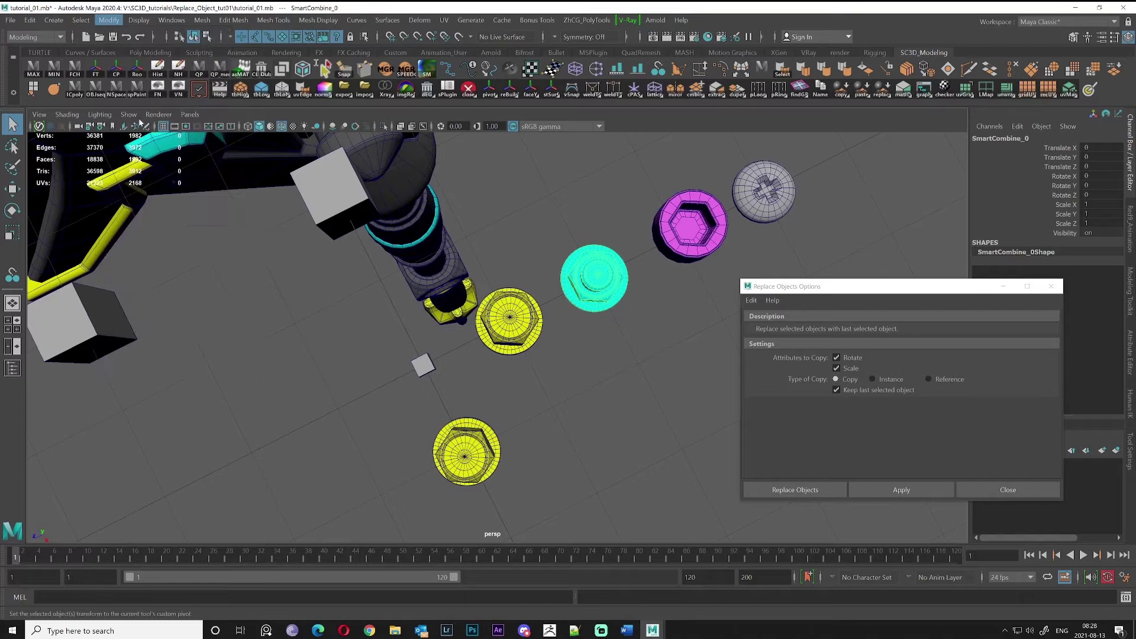
{"action": "left_click_drag", "start_coordinate": [677, 377], "coordinate": [592, 298], "text": "alt"}
{"action": "left_click_drag", "start_coordinate": [627, 348], "coordinate": [606, 360], "text": "alt"}
{"action": "left_click_drag", "start_coordinate": [580, 244], "coordinate": [654, 386], "text": "alt"}
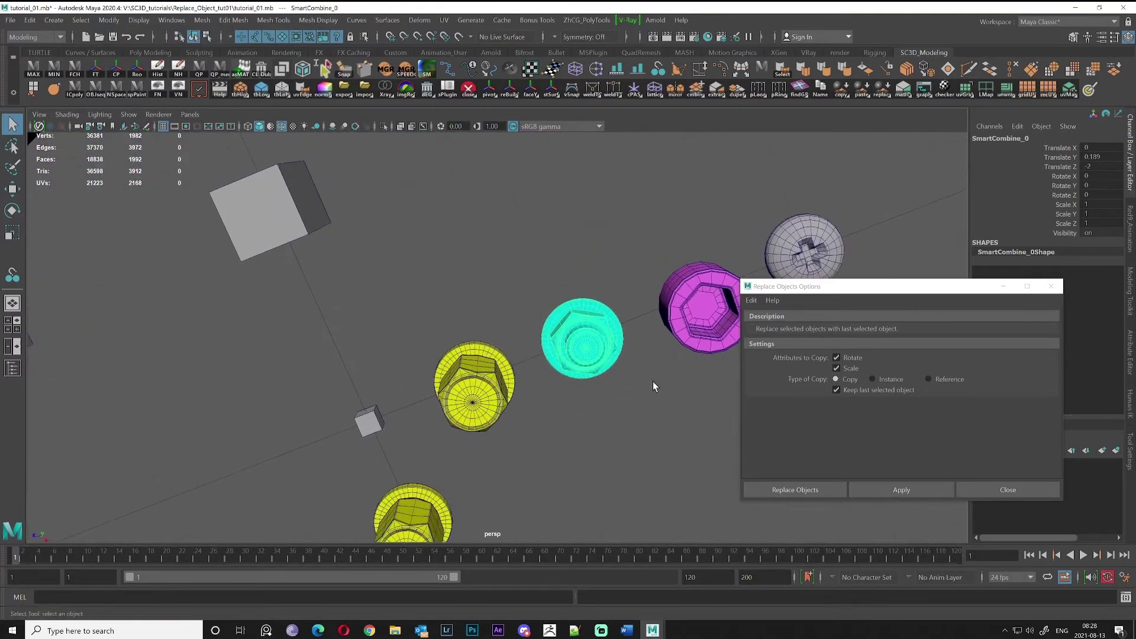
{"action": "left_click_drag", "start_coordinate": [556, 435], "coordinate": [597, 379], "text": "alt"}
{"action": "left_click_drag", "start_coordinate": [582, 430], "coordinate": [651, 372], "text": "alt"}
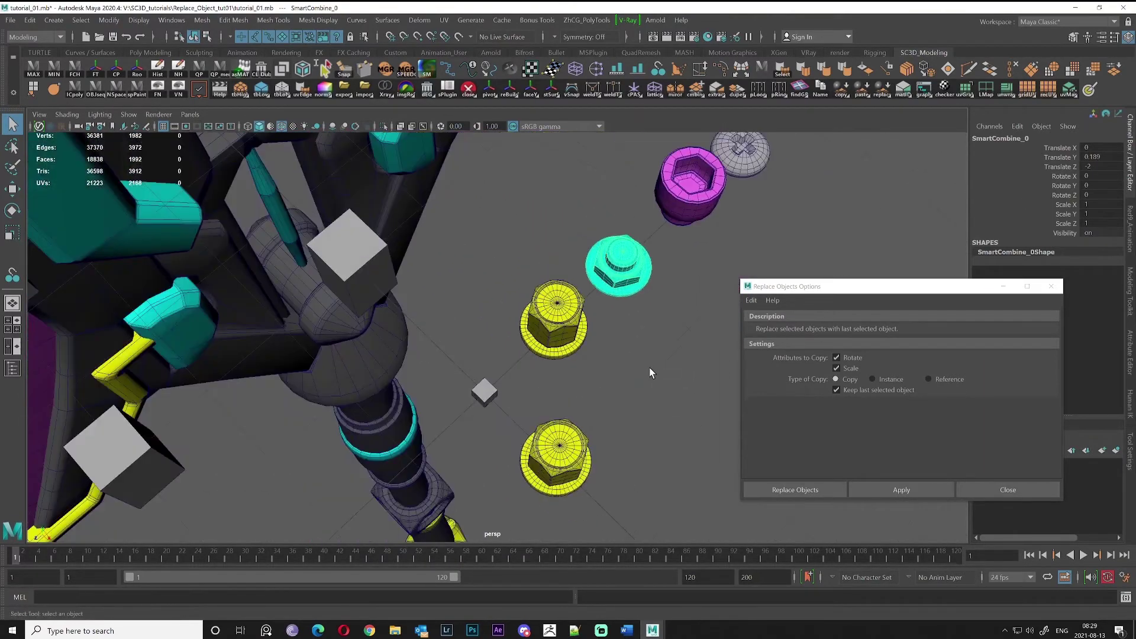
Step: Replace the moved cube with a copy of the cyan bolt, keeping Rotate, Scale and Keep last selected object enabled
{"action": "left_click", "coordinate": [353, 247]}
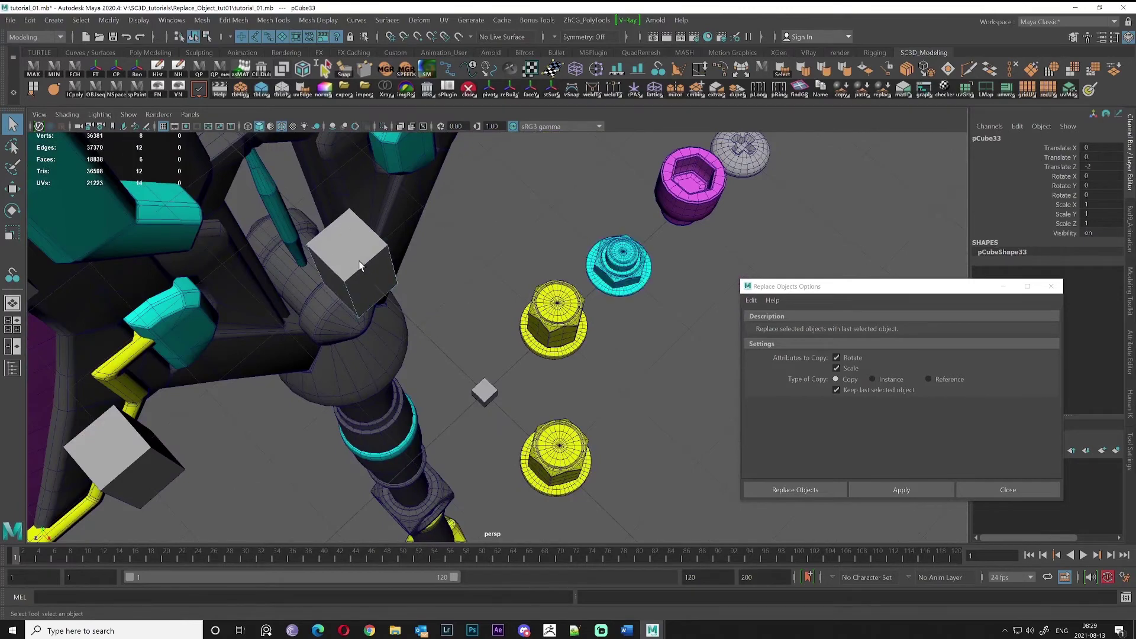
{"action": "left_click", "coordinate": [624, 259]}
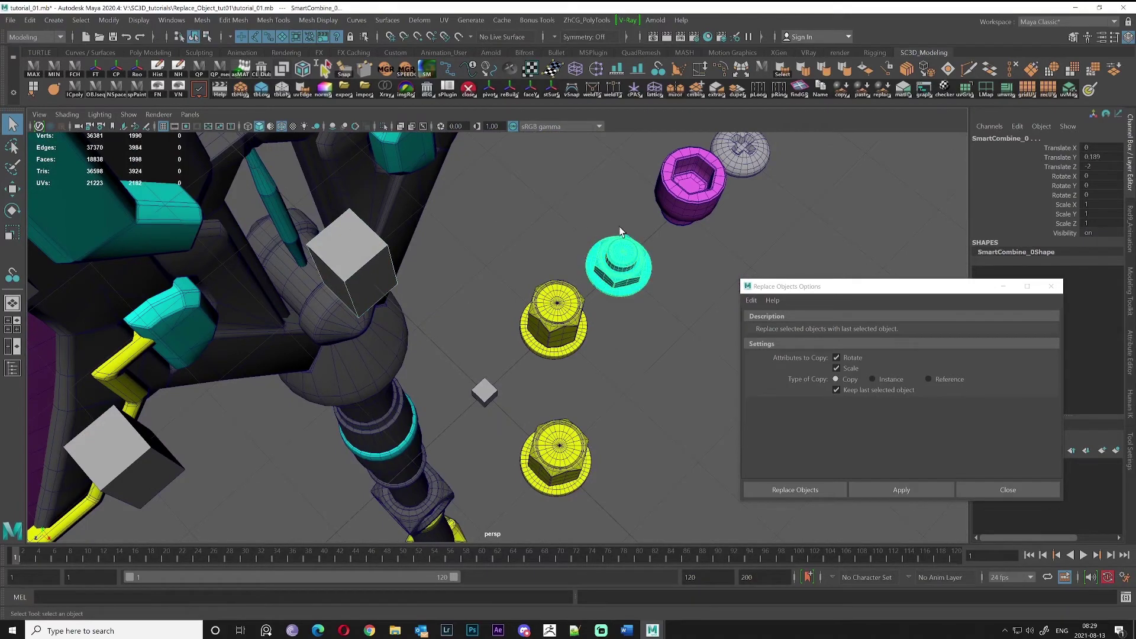
{"action": "left_click", "coordinate": [907, 488]}
{"action": "left_click_drag", "start_coordinate": [373, 288], "coordinate": [425, 362], "text": "alt"}
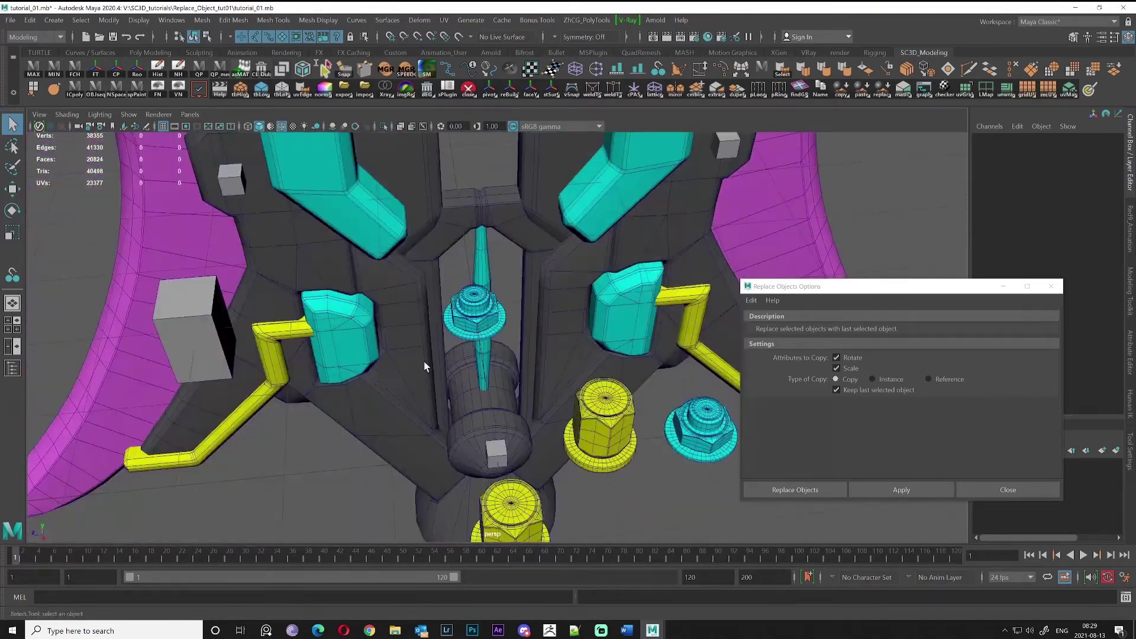
{"action": "left_click_drag", "start_coordinate": [531, 357], "coordinate": [475, 362], "text": "alt"}
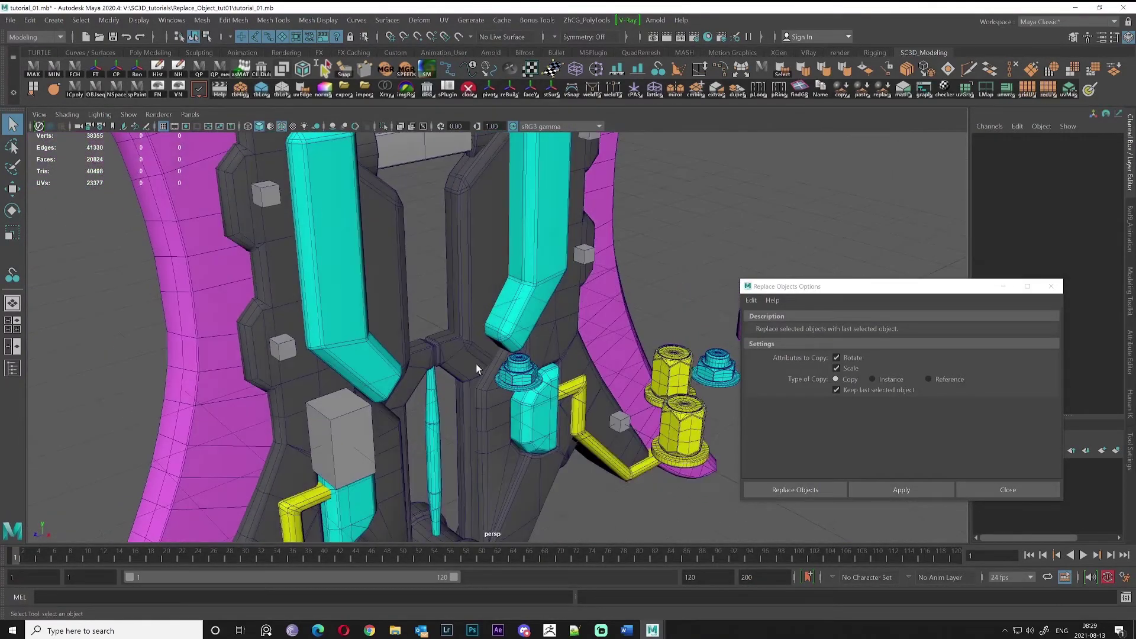
{"action": "left_click", "coordinate": [271, 197]}
{"action": "left_click", "coordinate": [594, 144]}
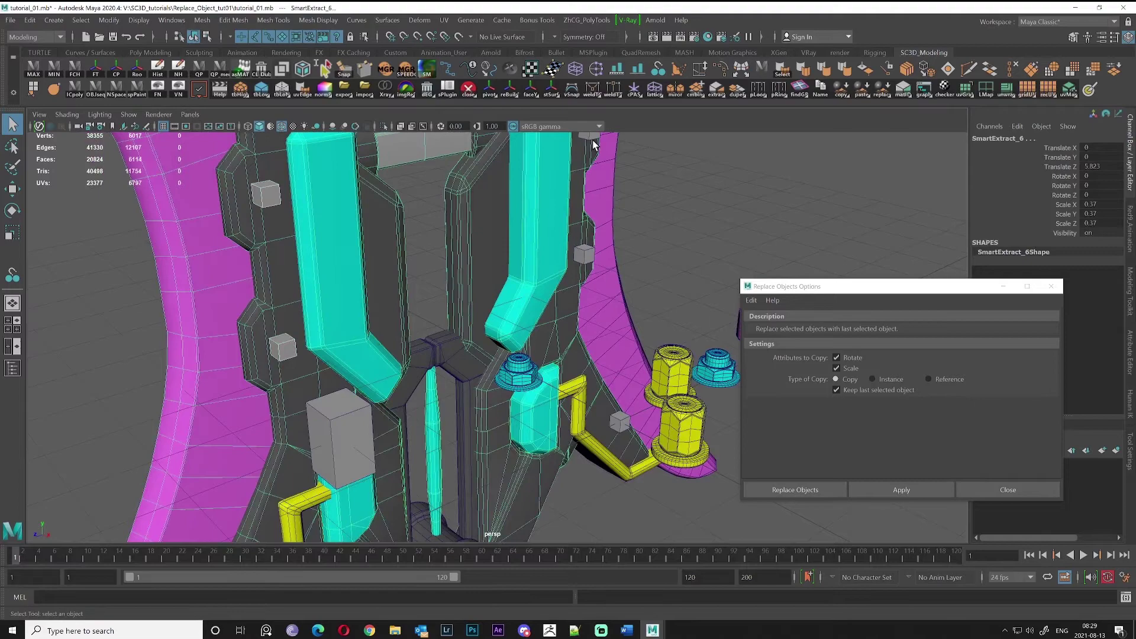
{"action": "left_click", "coordinate": [660, 227]}
{"action": "left_click_drag", "start_coordinate": [659, 227], "coordinate": [659, 394], "text": "alt"}
Step: Try replacing the lower small cube on the side of the body with a copy of the cyan bolt, and undo the replacement
{"action": "left_click", "coordinate": [239, 239]}
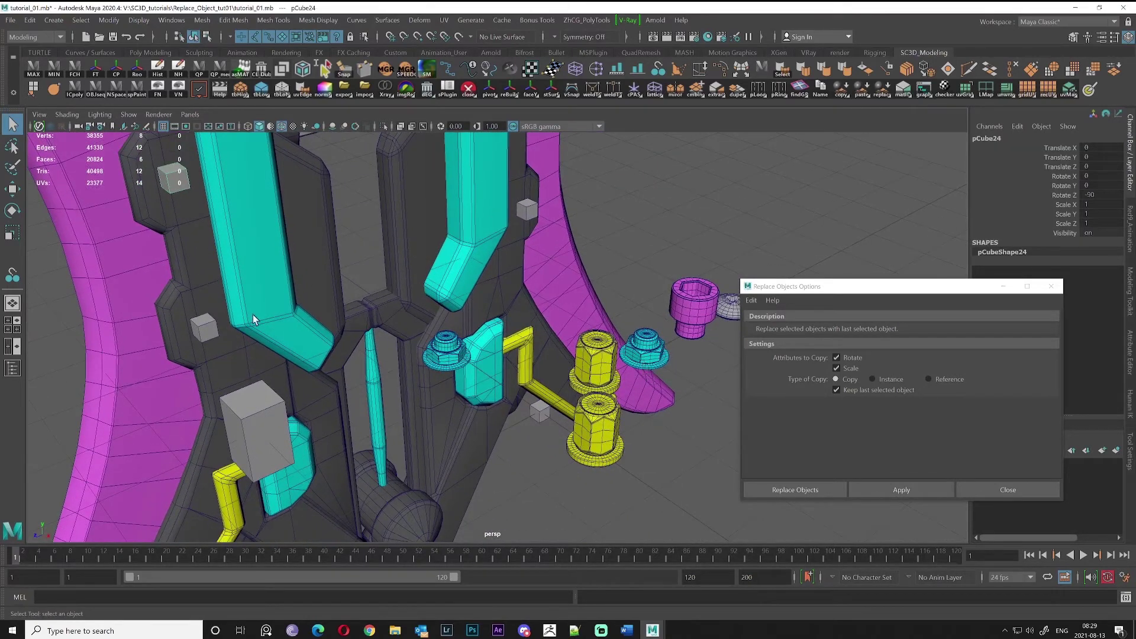
{"action": "left_click", "coordinate": [197, 329]}
{"action": "left_click", "coordinate": [650, 350]}
{"action": "left_click_drag", "start_coordinate": [651, 351], "coordinate": [657, 387], "text": "alt"}
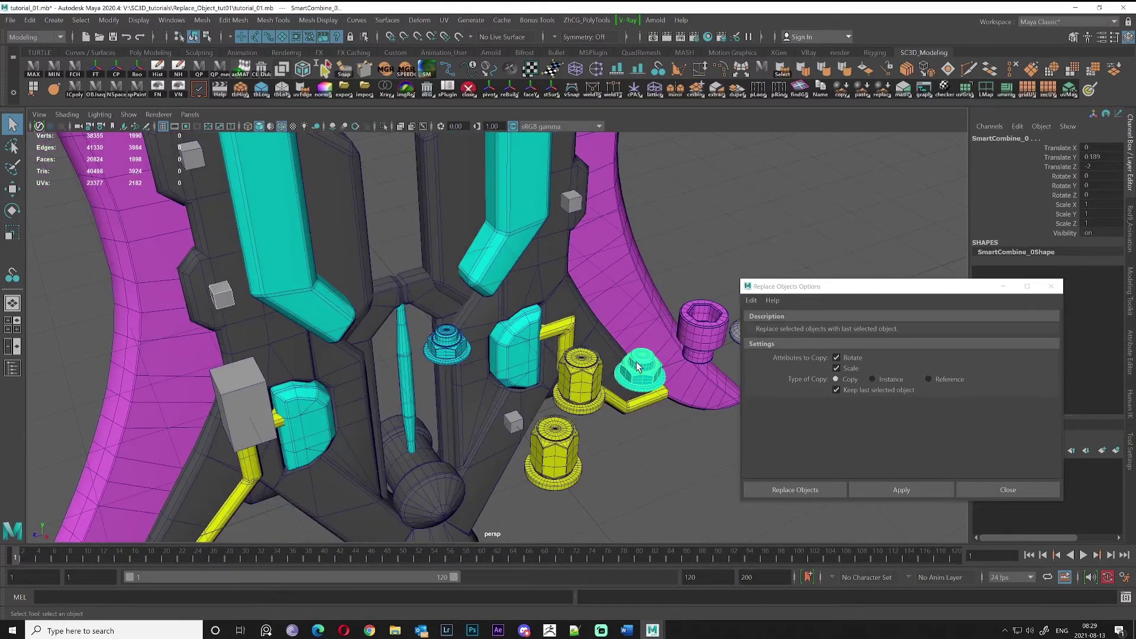
{"action": "left_click_drag", "start_coordinate": [519, 387], "coordinate": [520, 377], "text": "alt"}
{"action": "middle_click_drag", "start_coordinate": [520, 375], "coordinate": [522, 377], "text": "alt"}
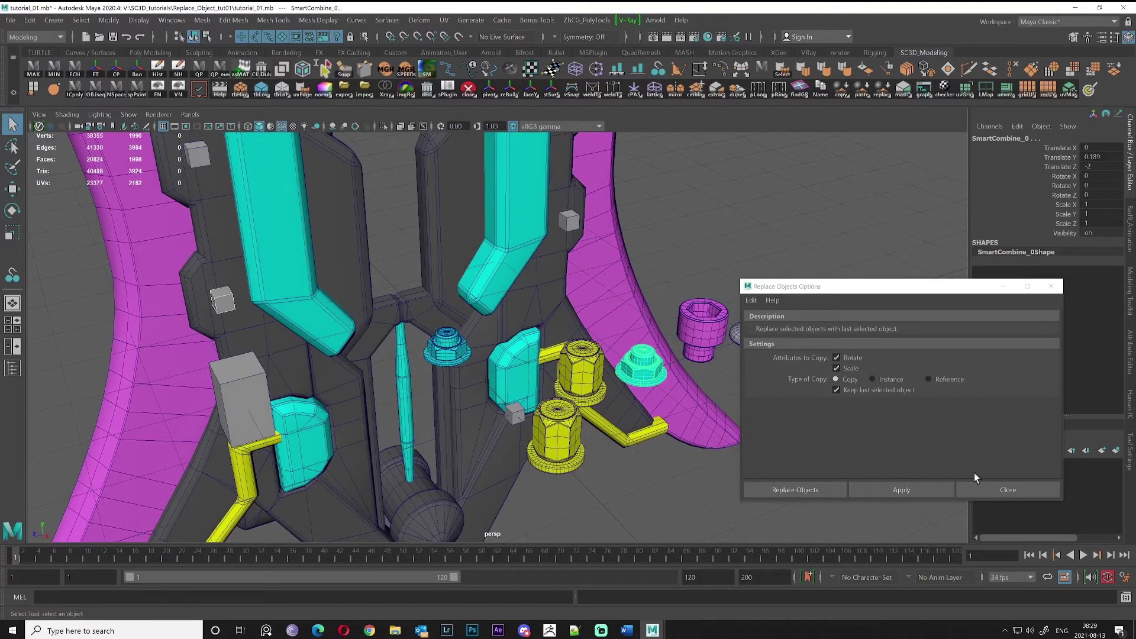
{"action": "left_click", "coordinate": [907, 491]}
{"action": "left_click_drag", "start_coordinate": [472, 390], "coordinate": [491, 395], "text": "alt"}
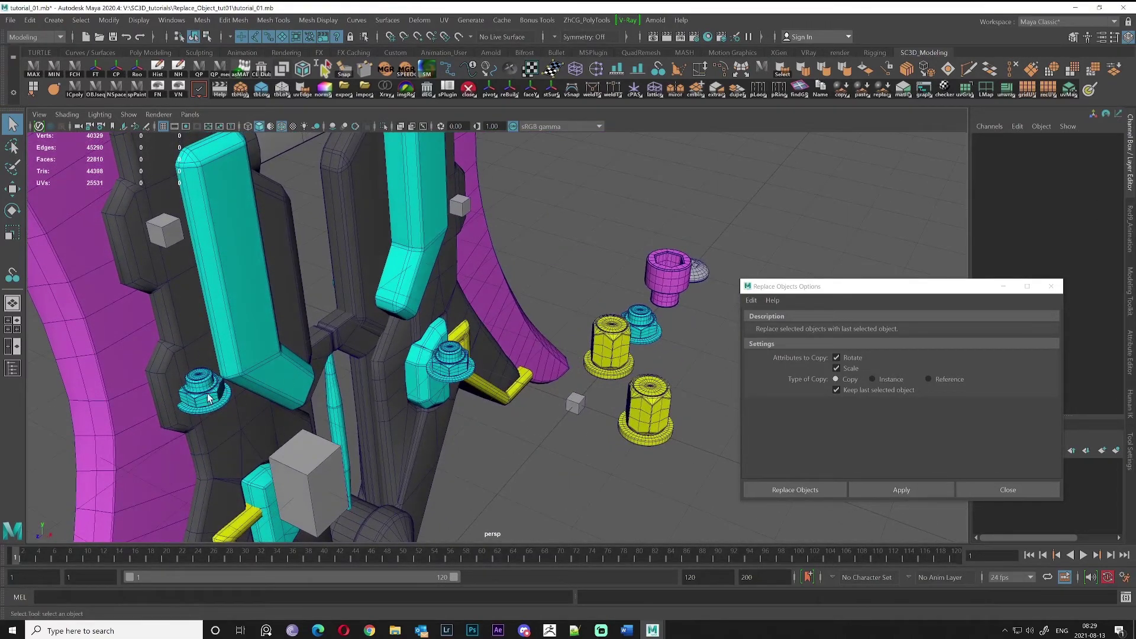
{"action": "key", "text": "ctrl+z"}
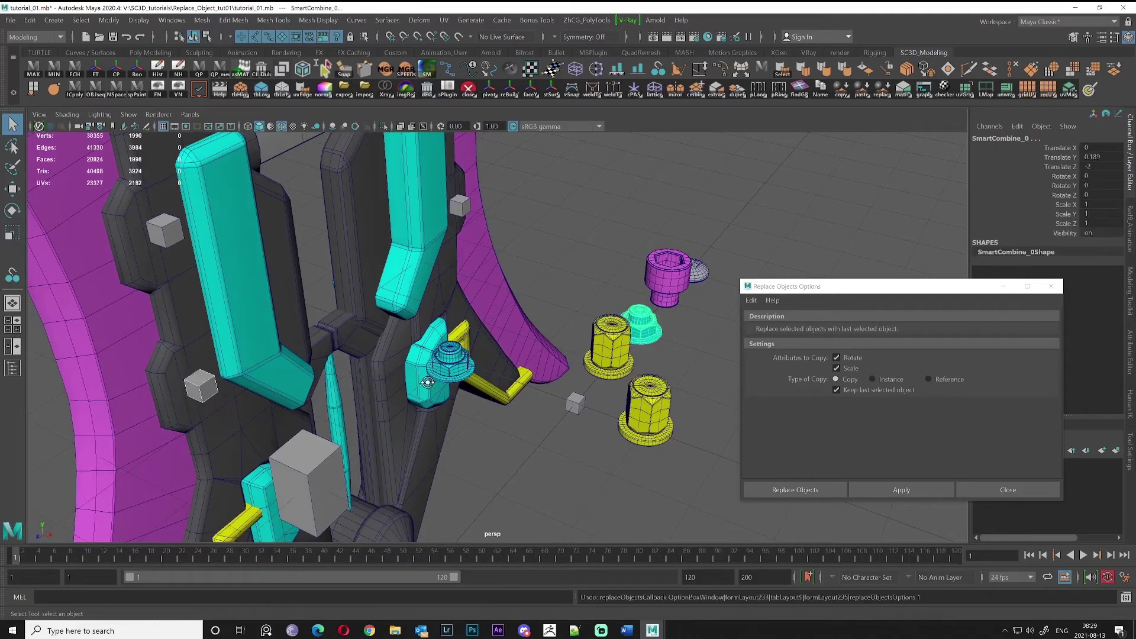
Step: Select the four small cubes on both sides of the body and run the FCH script on them
{"action": "left_click_drag", "start_coordinate": [427, 382], "coordinate": [365, 370], "text": "alt"}
{"action": "left_click", "coordinate": [207, 350]}
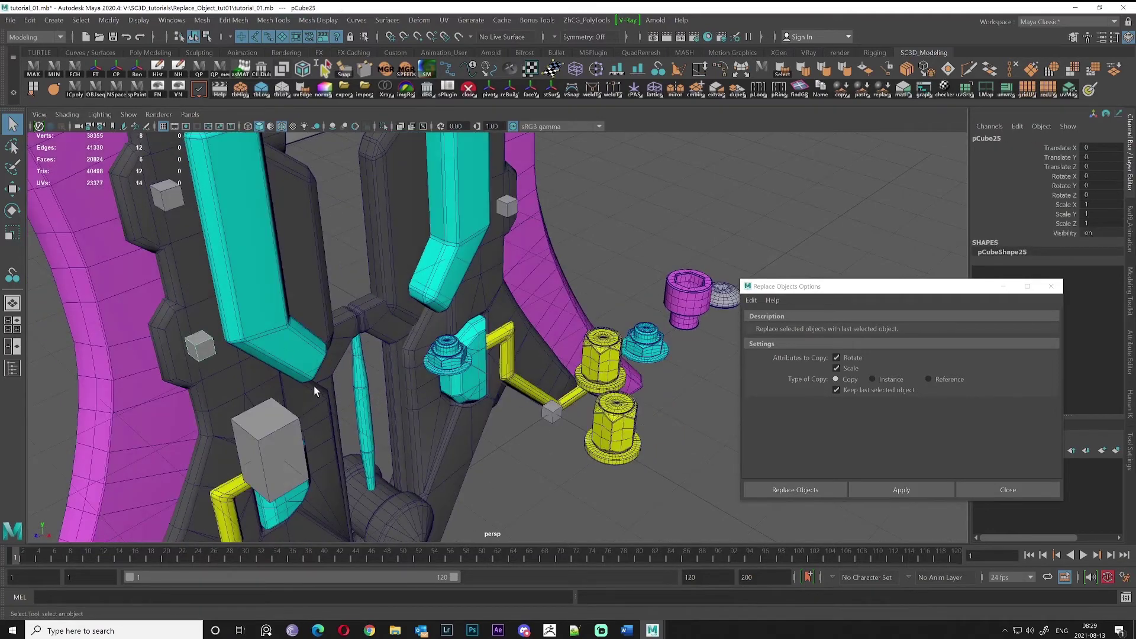
{"action": "left_click", "coordinate": [166, 192], "text": "shift"}
{"action": "left_click_drag", "start_coordinate": [166, 193], "coordinate": [445, 286], "text": "alt"}
{"action": "left_click", "coordinate": [467, 146], "text": "shift"}
{"action": "left_click", "coordinate": [469, 267], "text": "shift"}
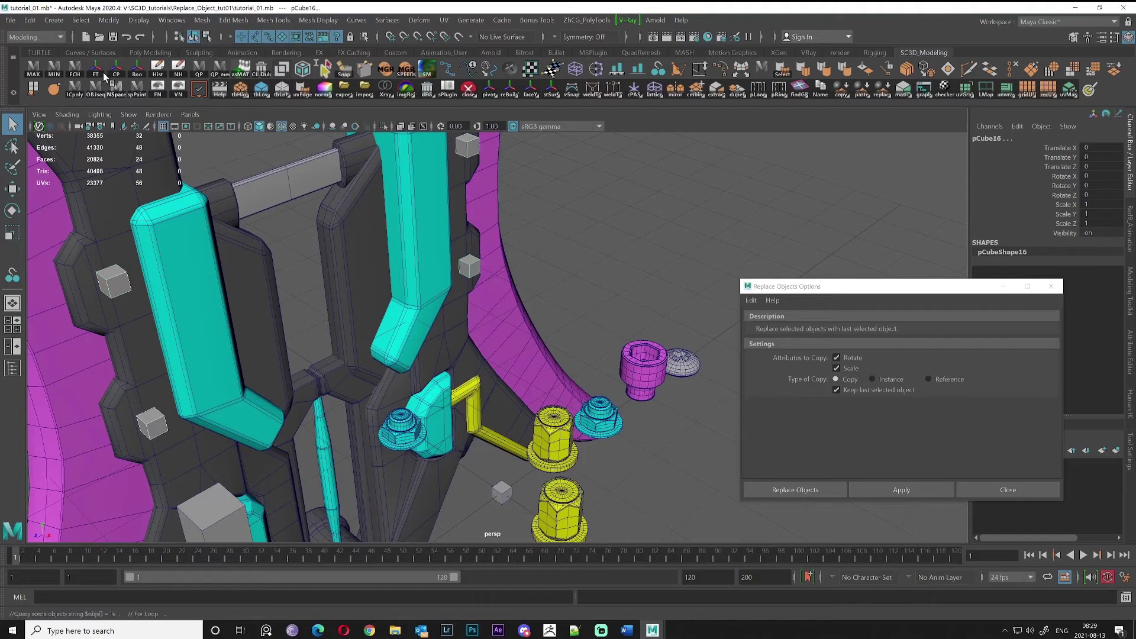
{"action": "left_click", "coordinate": [79, 71]}
Step: Rotate the four selected small cubes about the Z axis to about -65 degrees
{"action": "middle_click_drag", "start_coordinate": [592, 462], "coordinate": [1100, 165], "text": "alt"}
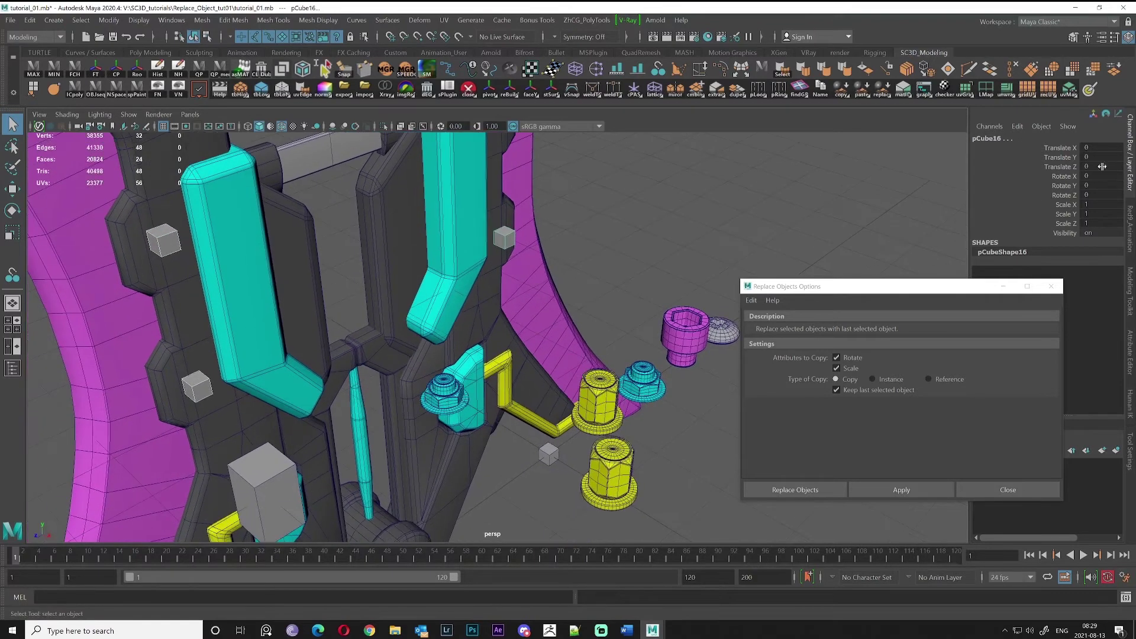
{"action": "middle_click_drag", "start_coordinate": [323, 386], "coordinate": [888, 249], "text": "alt"}
{"action": "key", "text": "e"}
{"action": "left_click_drag", "start_coordinate": [393, 304], "coordinate": [499, 253], "text": "alt"}
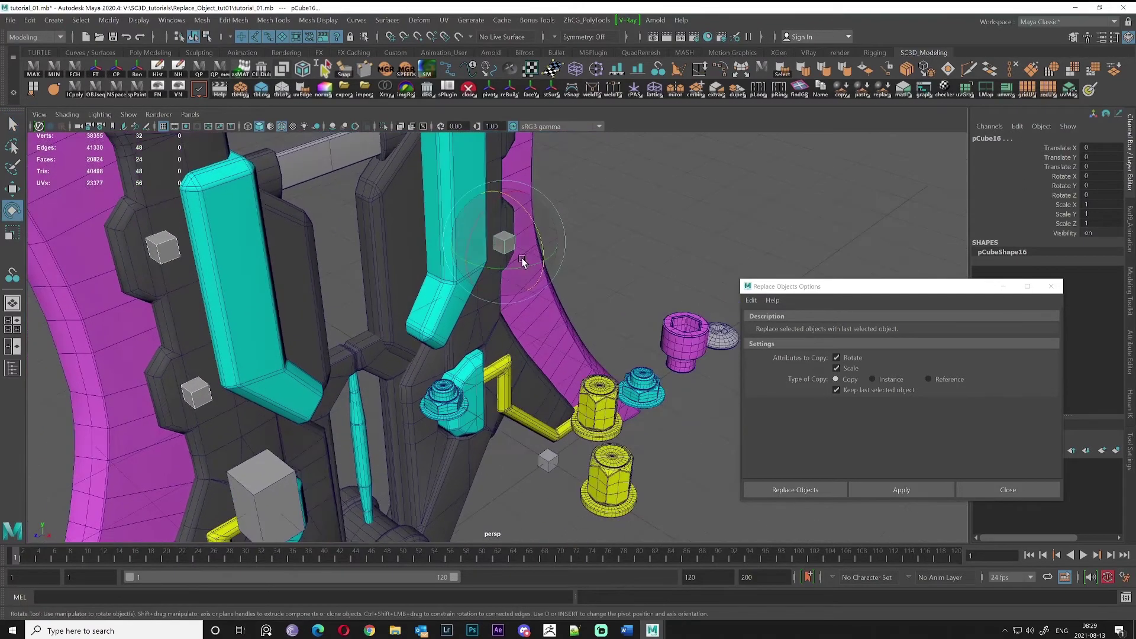
{"action": "left_click_drag", "start_coordinate": [524, 207], "coordinate": [540, 269]}
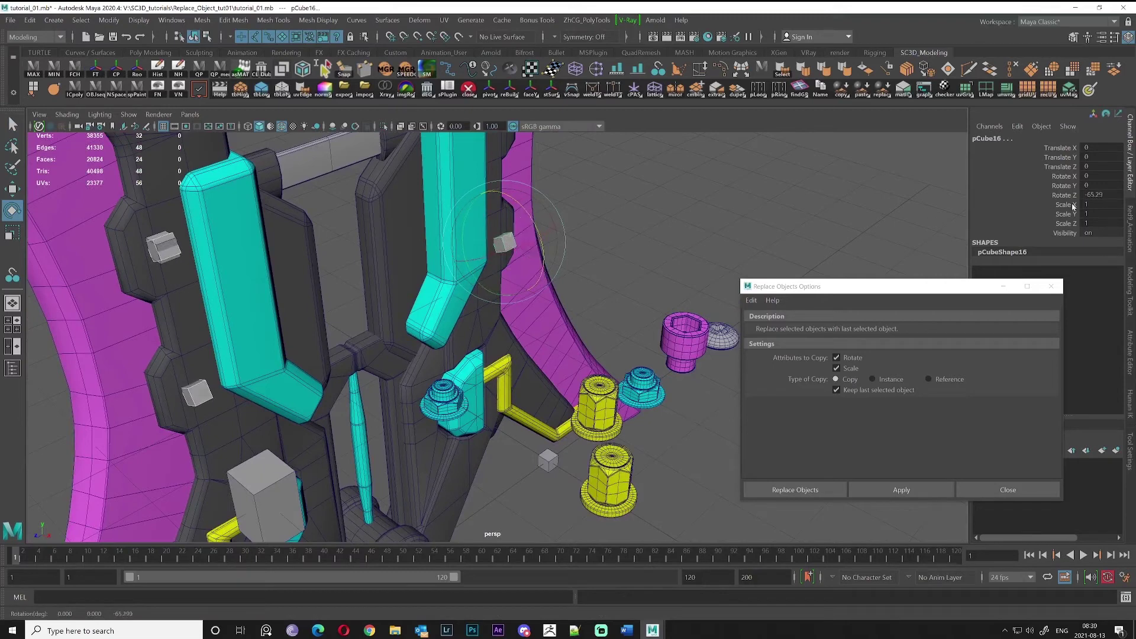
Step: Set the Rotate Z value of the four selected small cubes to -90
{"action": "left_click", "coordinate": [1098, 195]}
{"action": "type", "text": "-90"}
{"action": "key", "text": "Return"}
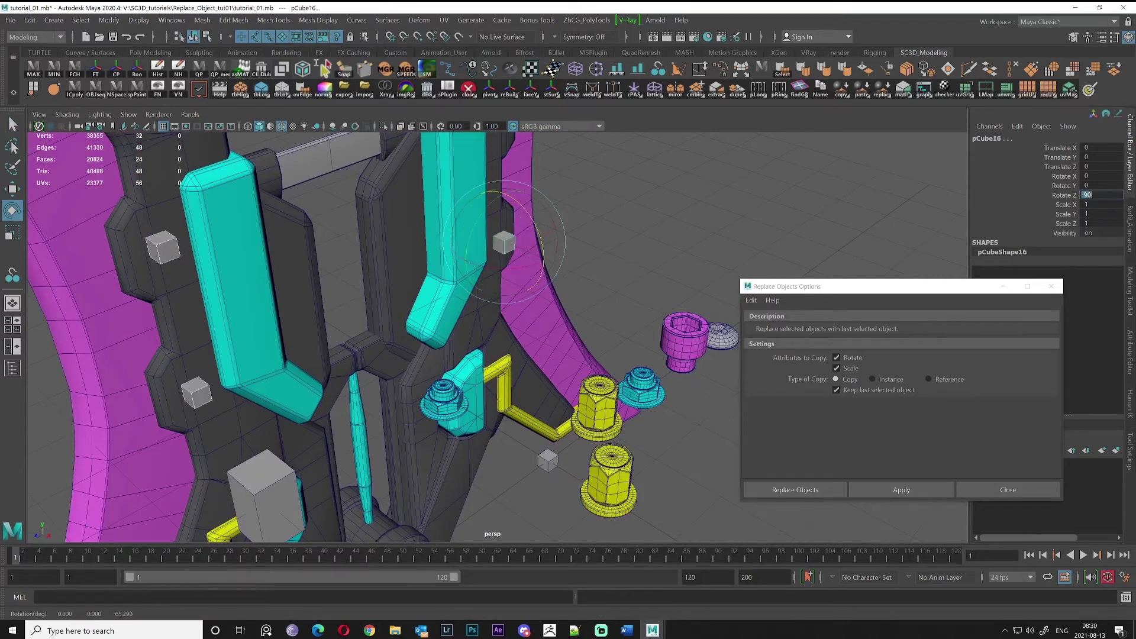
Step: Replace the four rotated small cubes with copies of the cyan bolt, keeping Rotate, Scale and Keep last selected object enabled
{"action": "middle_click_drag", "start_coordinate": [602, 368], "coordinate": [561, 346], "text": "alt"}
{"action": "key", "text": "w"}
{"action": "left_click", "coordinate": [603, 359], "text": "shift"}
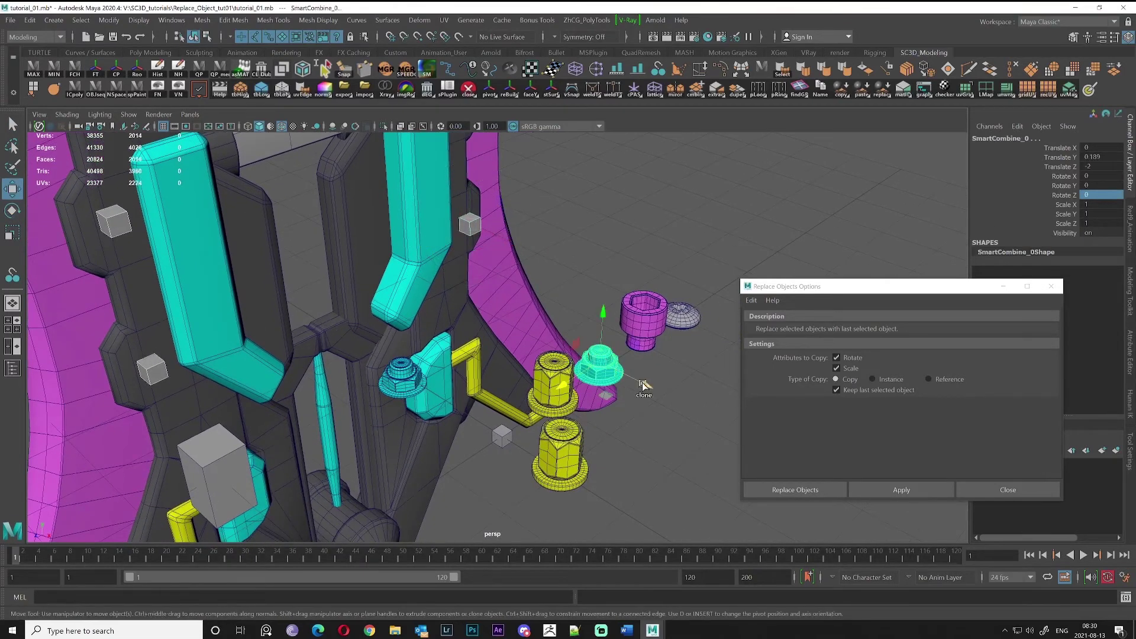
{"action": "left_click", "coordinate": [901, 489]}
{"action": "left_click_drag", "start_coordinate": [651, 384], "coordinate": [425, 366], "text": "alt"}
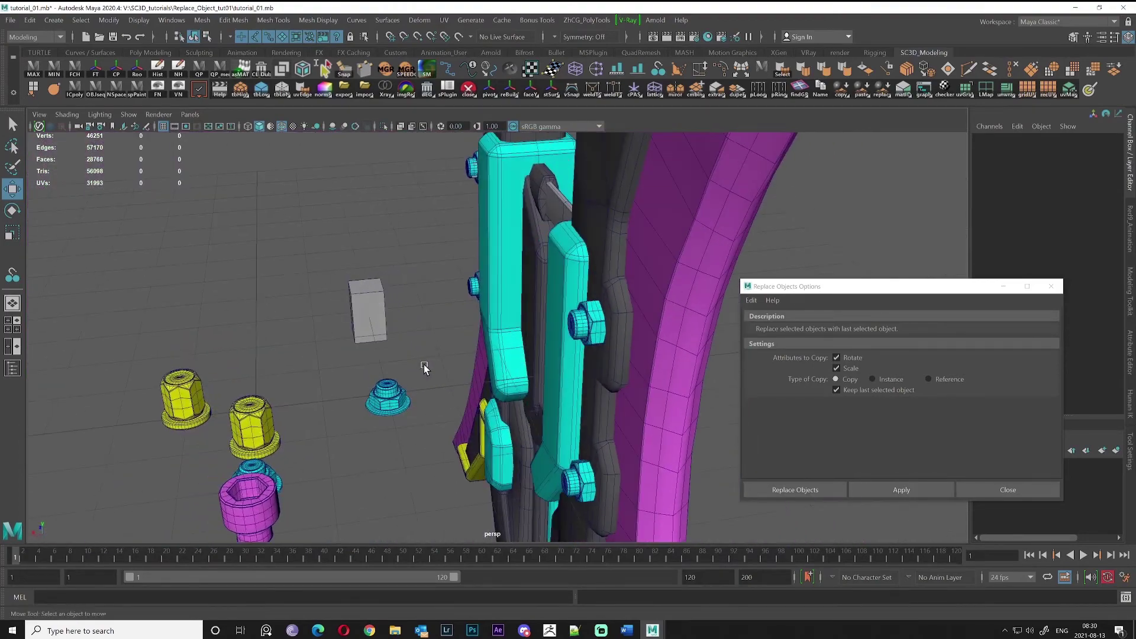
Step: Select the four cyan bolts mounted on both sides of the body and move them outward along X to about -4.001
{"action": "left_click", "coordinate": [576, 333]}
{"action": "left_click_drag", "start_coordinate": [576, 333], "coordinate": [509, 319], "text": "alt"}
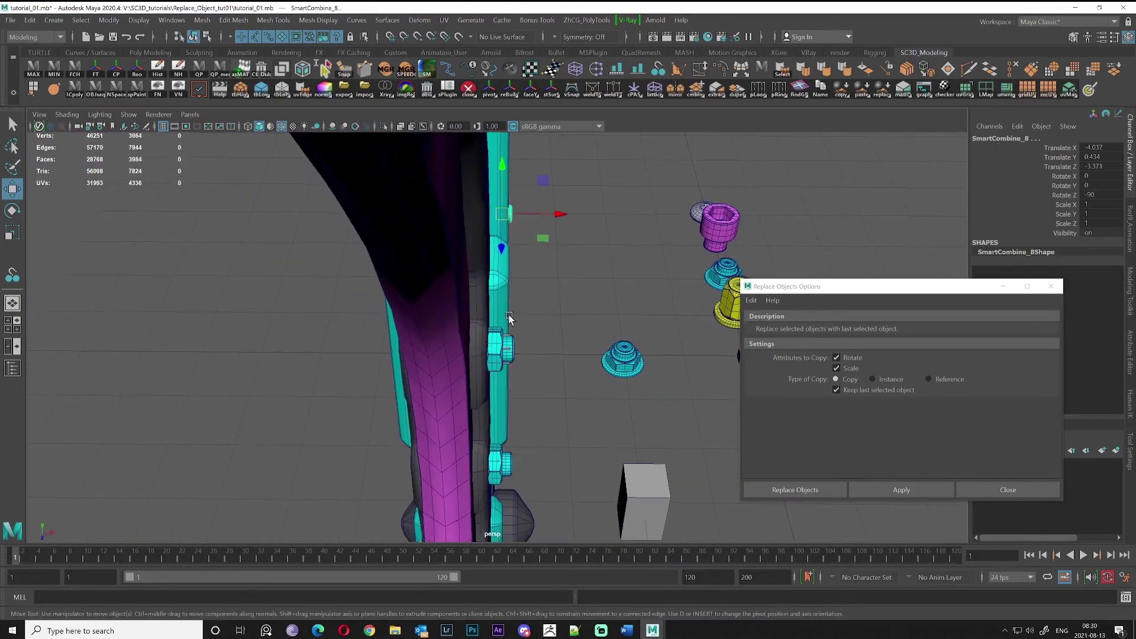
{"action": "key", "text": "q"}
{"action": "middle_click_drag", "start_coordinate": [549, 391], "coordinate": [491, 301], "text": "alt"}
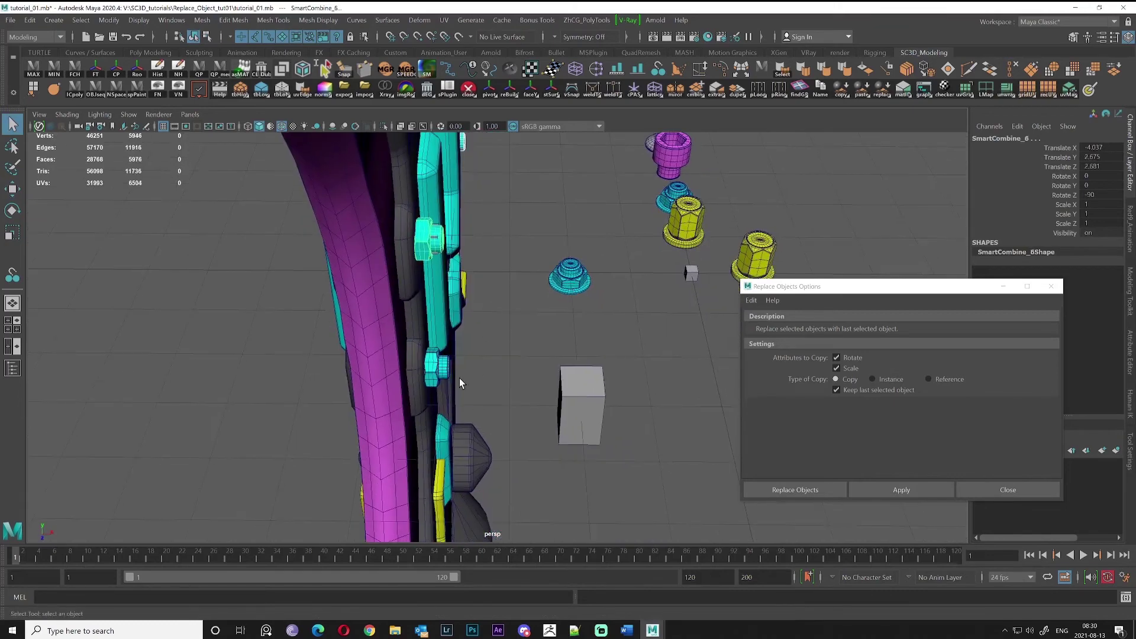
{"action": "left_click", "coordinate": [452, 363], "text": "shift"}
{"action": "scroll", "coordinate": [453, 363], "scroll_direction": "up", "scroll_amount": 2}
{"action": "left_click", "coordinate": [430, 373], "text": "shift"}
{"action": "right_click_drag", "start_coordinate": [467, 387], "coordinate": [321, 304], "text": "alt"}
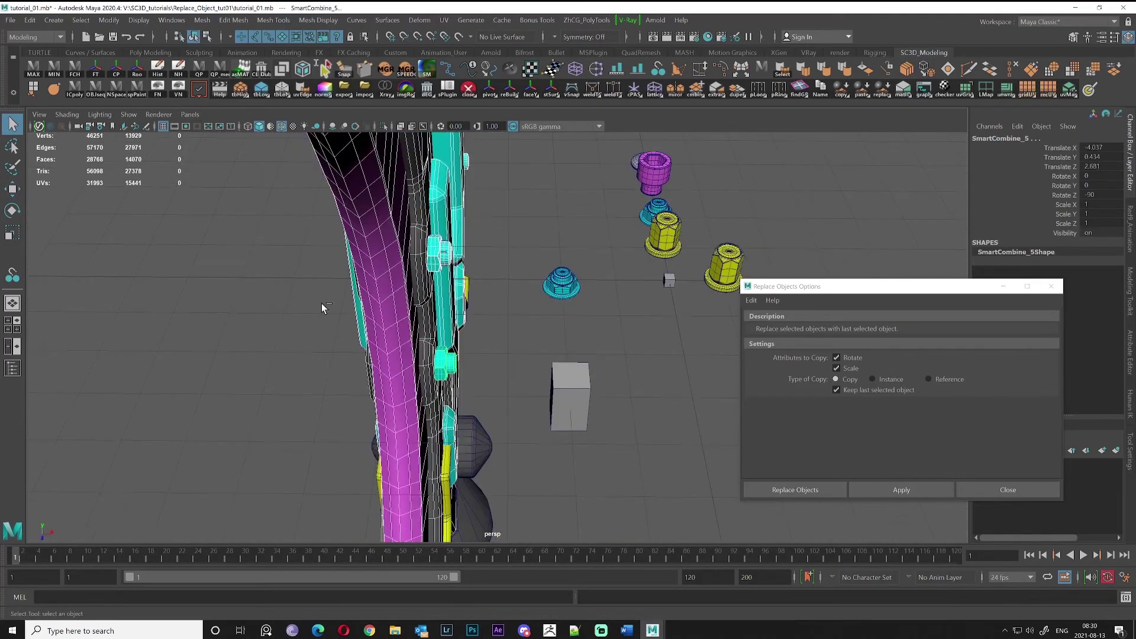
{"action": "left_click", "coordinate": [399, 313], "text": "shift"}
{"action": "left_click_drag", "start_coordinate": [509, 329], "coordinate": [486, 299], "text": "alt"}
{"action": "scroll", "coordinate": [486, 297], "scroll_direction": "up", "scroll_amount": 2}
{"action": "key", "text": "w"}
{"action": "middle_click_drag", "start_coordinate": [497, 228], "coordinate": [523, 313], "text": "alt"}
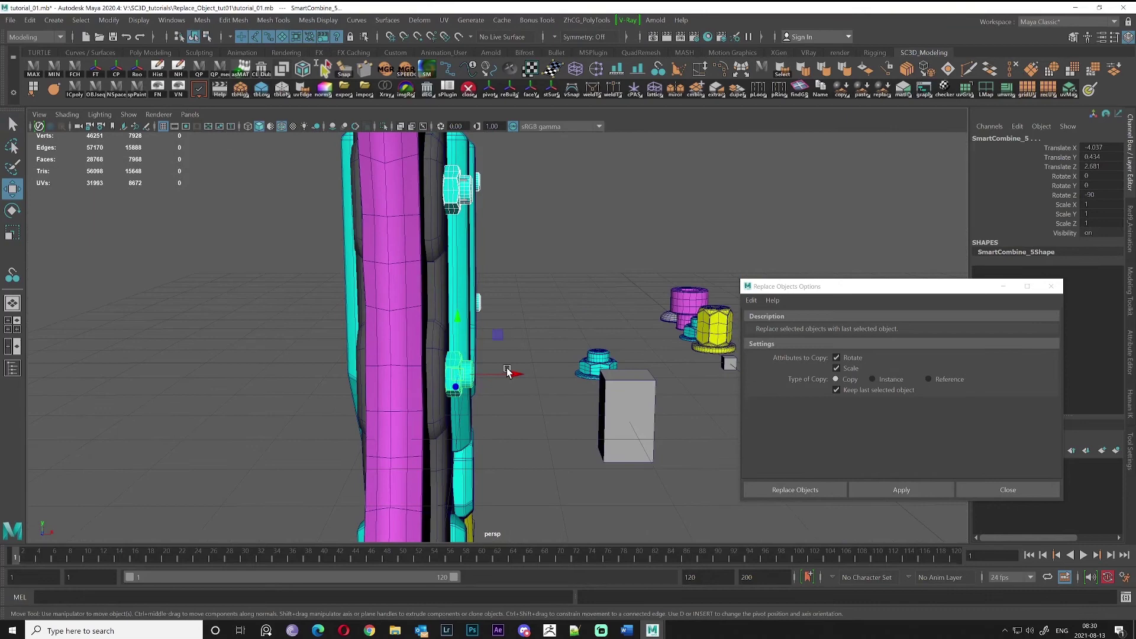
{"action": "left_click_drag", "start_coordinate": [507, 374], "coordinate": [514, 376]}
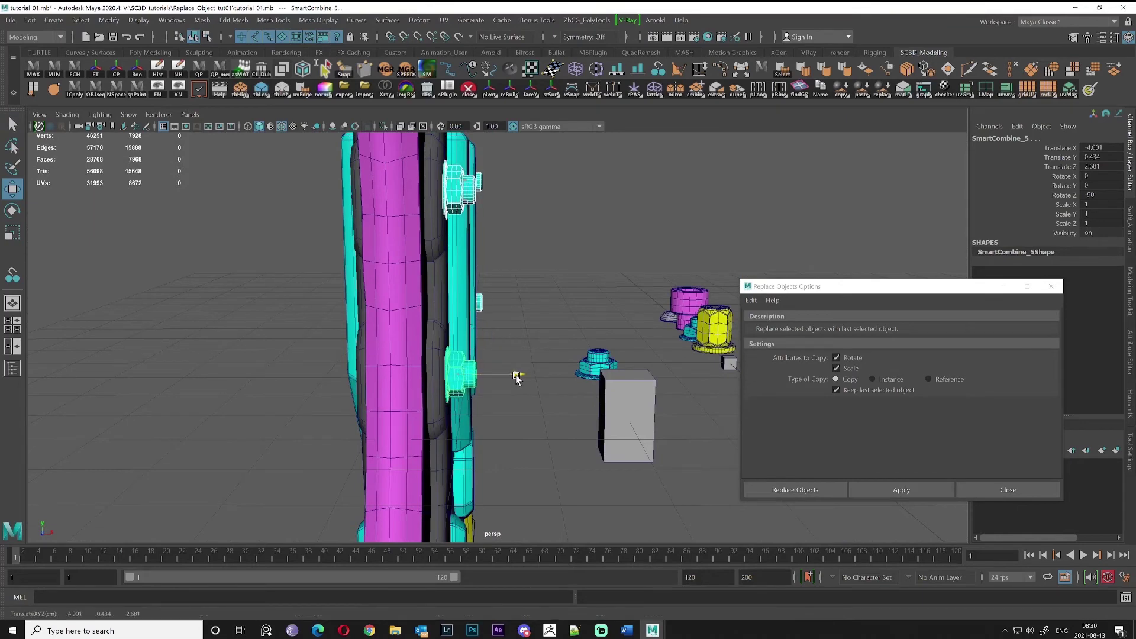
Step: Fine-tune the four selected side bolts outward along X to about -3.992 so their flanges sit against the body
{"action": "left_click_drag", "start_coordinate": [478, 232], "coordinate": [405, 228], "text": "alt"}
{"action": "middle_click_drag", "start_coordinate": [406, 229], "coordinate": [469, 197], "text": "alt"}
{"action": "right_click_drag", "start_coordinate": [469, 196], "coordinate": [358, 256], "text": "alt"}
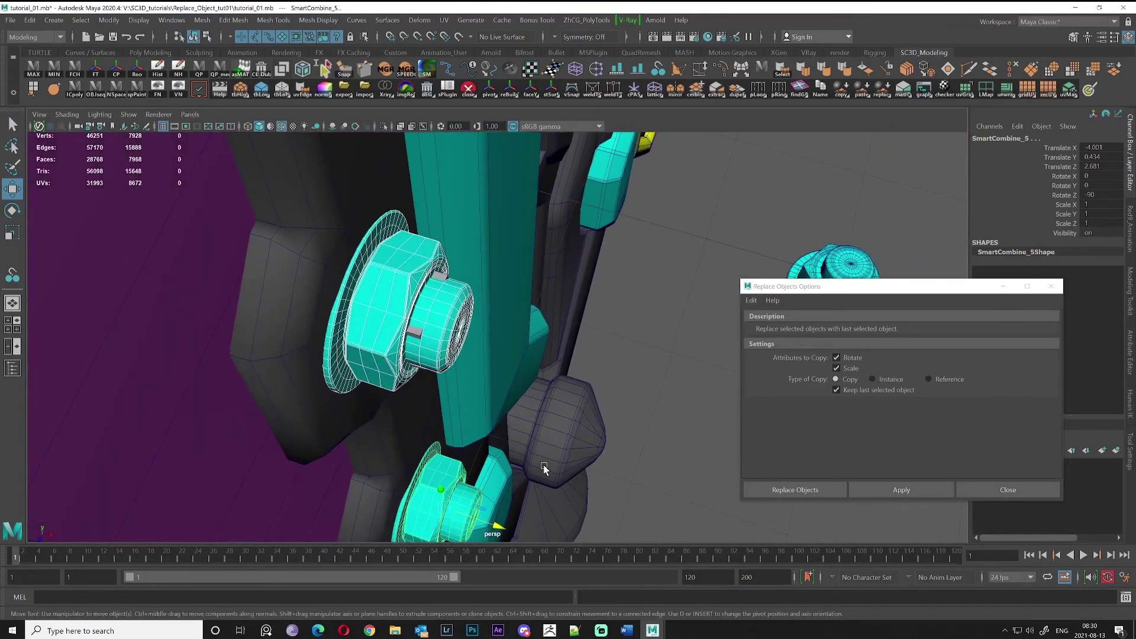
{"action": "middle_click_drag", "start_coordinate": [544, 466], "coordinate": [561, 447]}
{"action": "right_click_drag", "start_coordinate": [561, 447], "coordinate": [343, 306], "text": "alt"}
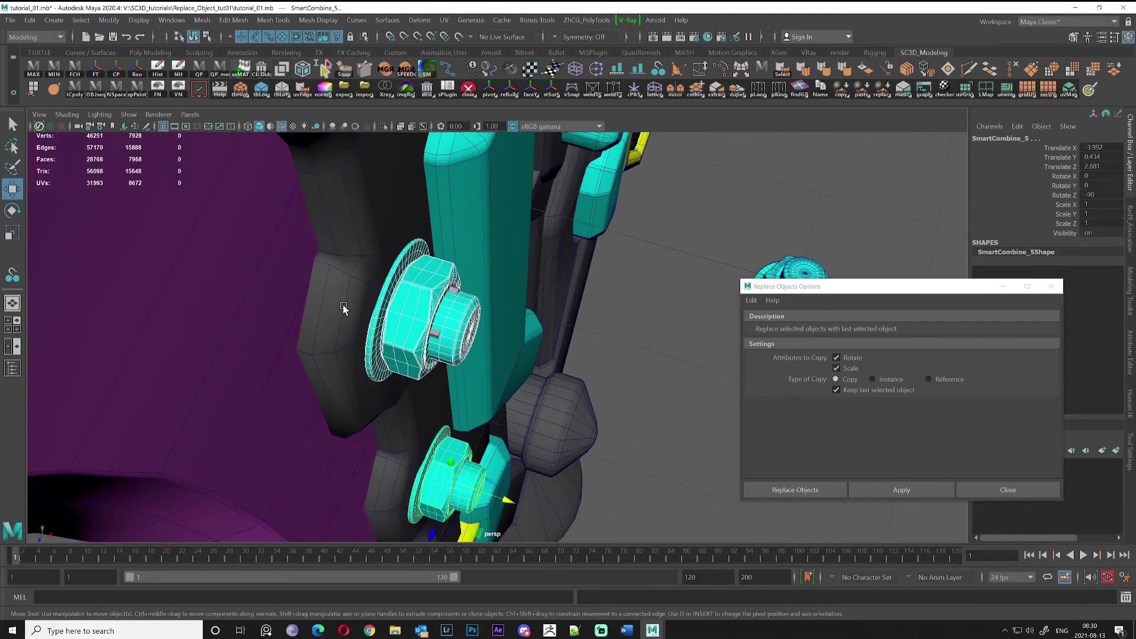
{"action": "left_click_drag", "start_coordinate": [539, 402], "coordinate": [432, 319], "text": "alt"}
{"action": "right_click_drag", "start_coordinate": [432, 320], "coordinate": [534, 360], "text": "alt"}
{"action": "left_click_drag", "start_coordinate": [534, 360], "coordinate": [294, 371], "text": "alt"}
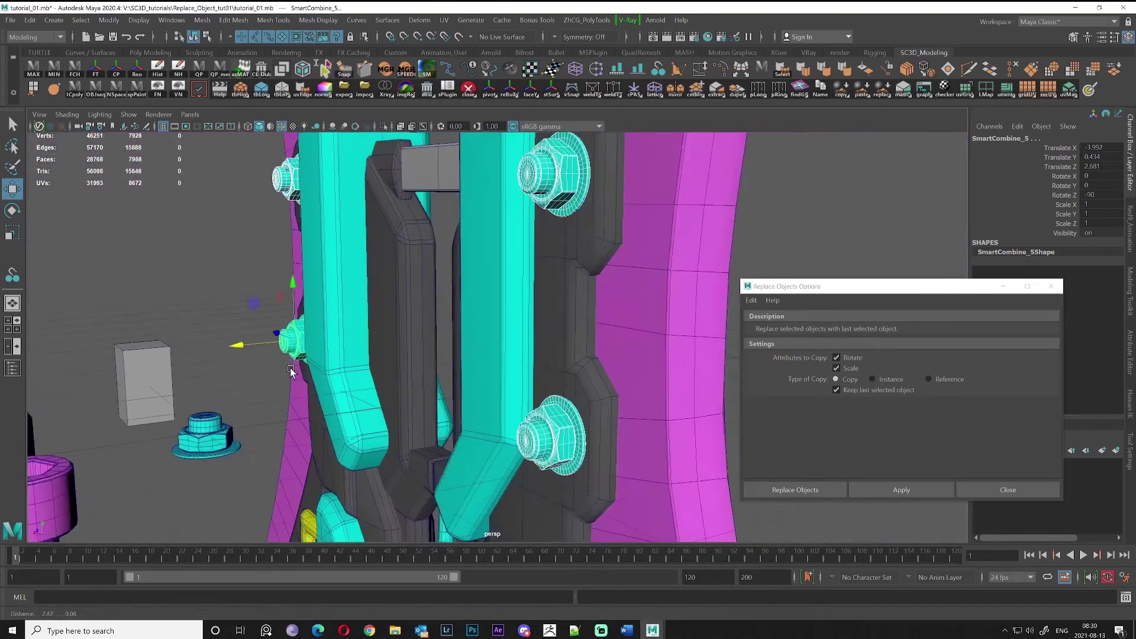
Step: Select the original cyan bolt on the ground and examine where its pivot lies relative to the flange
{"action": "left_click_drag", "start_coordinate": [415, 375], "coordinate": [347, 352], "text": "alt"}
{"action": "middle_click_drag", "start_coordinate": [429, 359], "coordinate": [403, 339], "text": "alt"}
{"action": "left_click", "coordinate": [341, 344]}
{"action": "left_click_drag", "start_coordinate": [296, 364], "coordinate": [357, 371], "text": "alt"}
{"action": "right_click_drag", "start_coordinate": [358, 371], "coordinate": [508, 392], "text": "alt"}
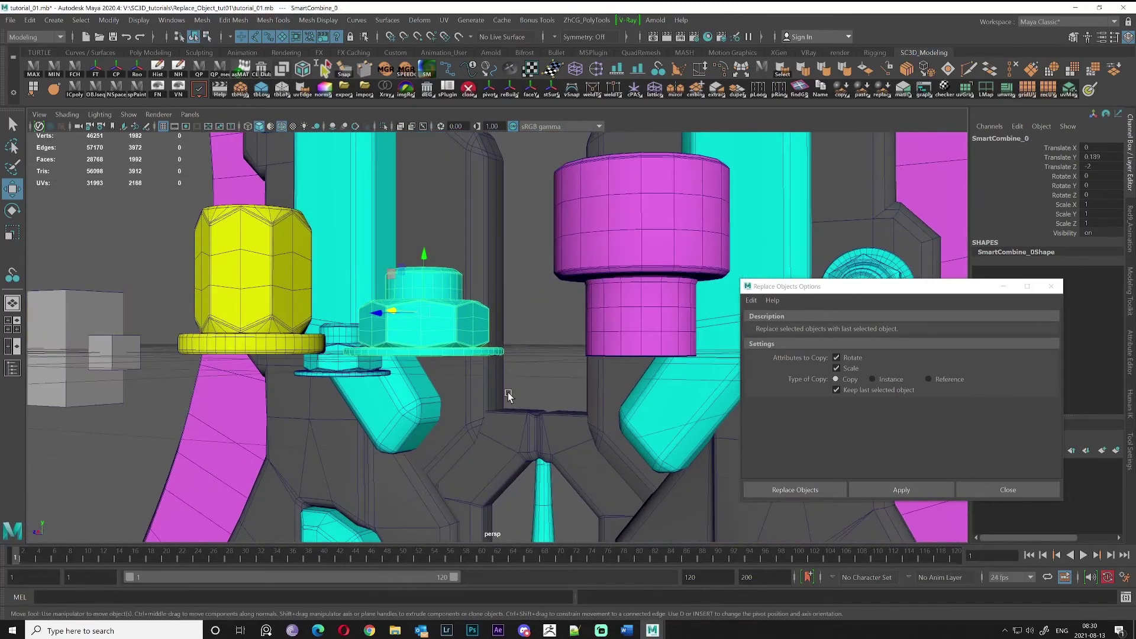
{"action": "left_click_drag", "start_coordinate": [508, 393], "coordinate": [489, 412], "text": "alt"}
{"action": "right_click_drag", "start_coordinate": [488, 412], "coordinate": [494, 397], "text": "alt"}
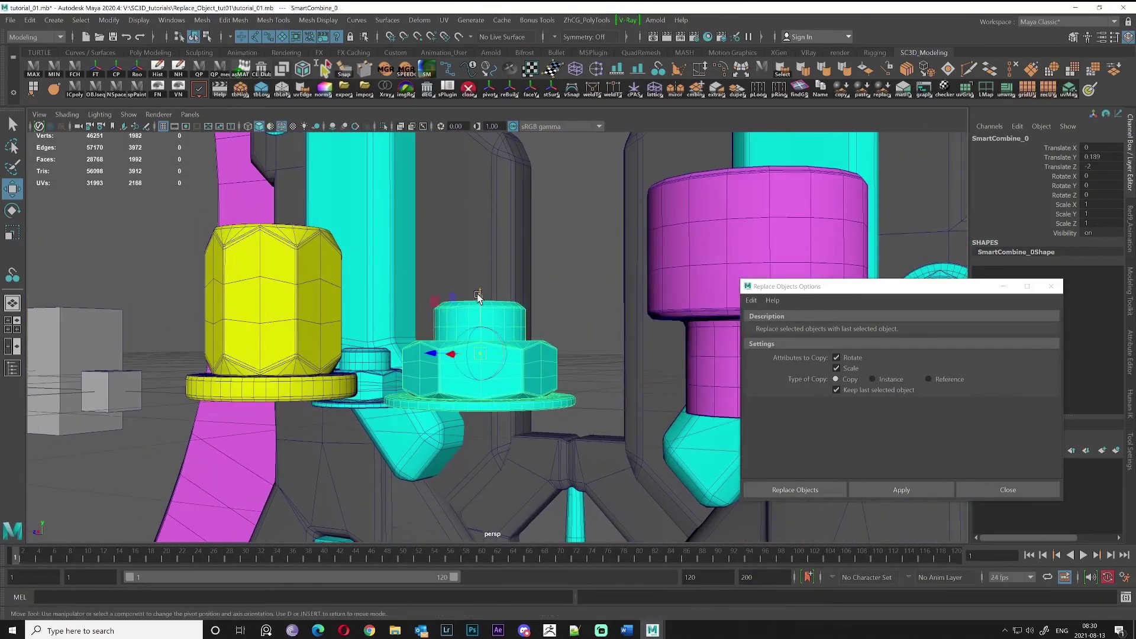
{"action": "left_click_drag", "start_coordinate": [472, 348], "coordinate": [380, 279], "text": "alt"}
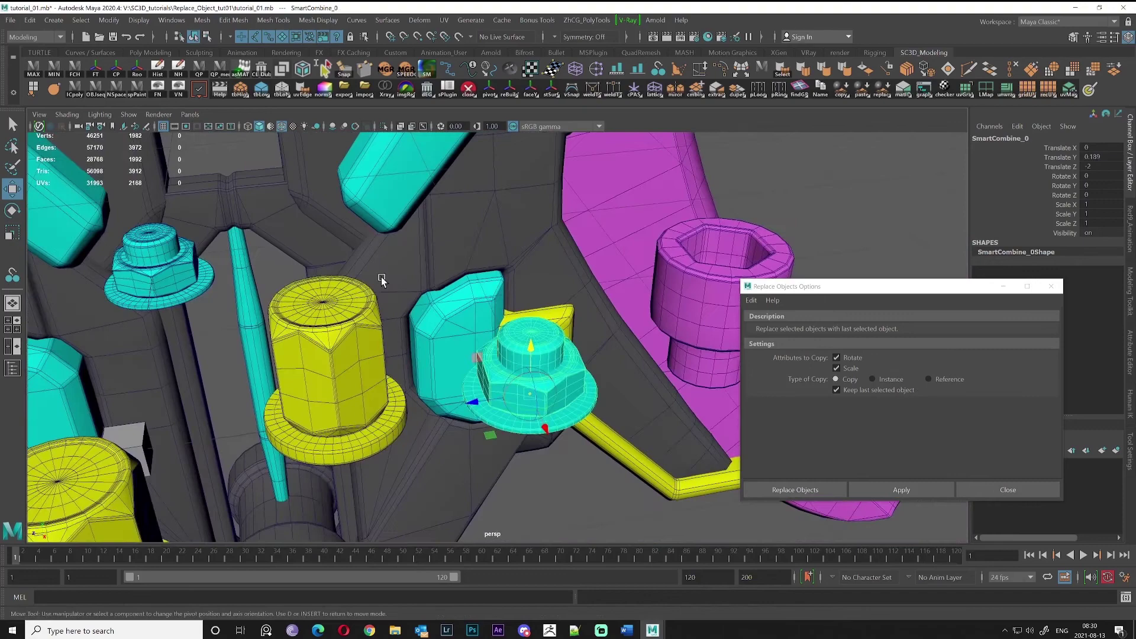
Step: Review the placement of the replaced bolts on both sides of the body within the whole model
{"action": "right_click_drag", "start_coordinate": [588, 373], "coordinate": [329, 292], "text": "alt"}
{"action": "left_click_drag", "start_coordinate": [329, 293], "coordinate": [446, 389], "text": "alt"}
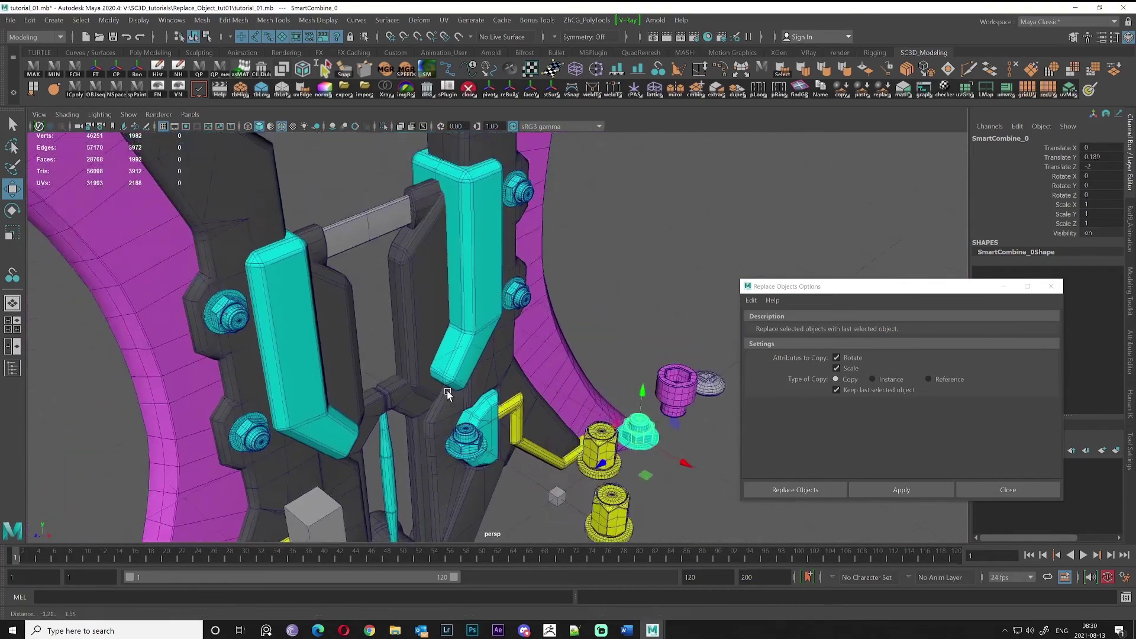
{"action": "right_click_drag", "start_coordinate": [446, 390], "coordinate": [379, 355], "text": "alt"}
{"action": "left_click_drag", "start_coordinate": [471, 378], "coordinate": [379, 325], "text": "alt"}
{"action": "right_click_drag", "start_coordinate": [450, 337], "coordinate": [417, 324], "text": "alt"}
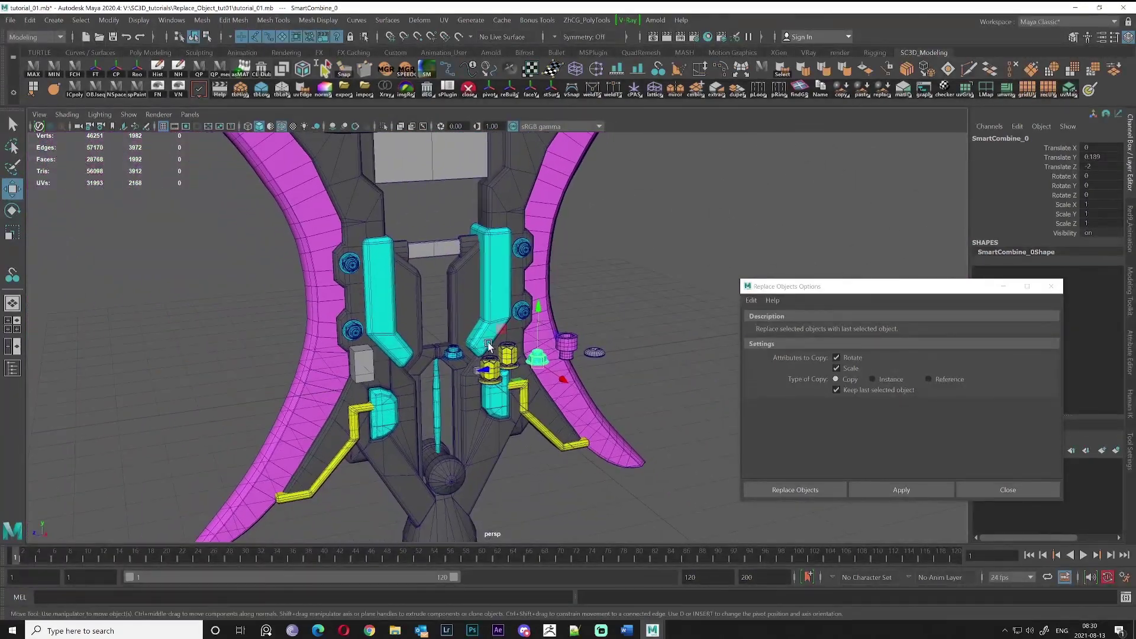
{"action": "right_click_drag", "start_coordinate": [488, 343], "coordinate": [418, 302], "text": "alt"}
{"action": "middle_click_drag", "start_coordinate": [418, 301], "coordinate": [425, 317], "text": "alt"}
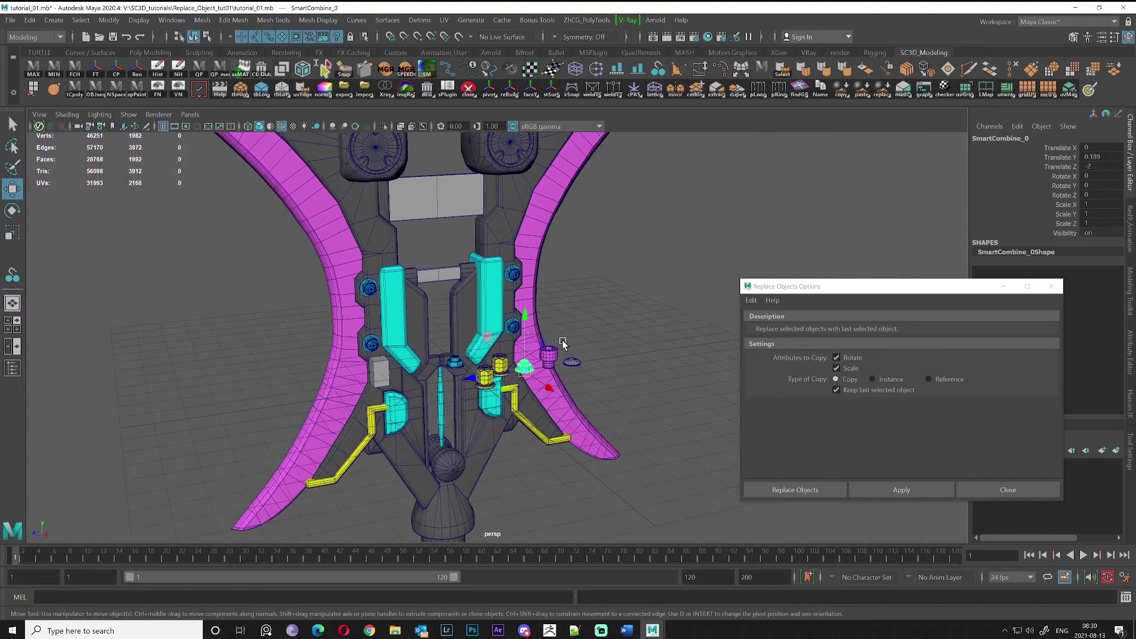